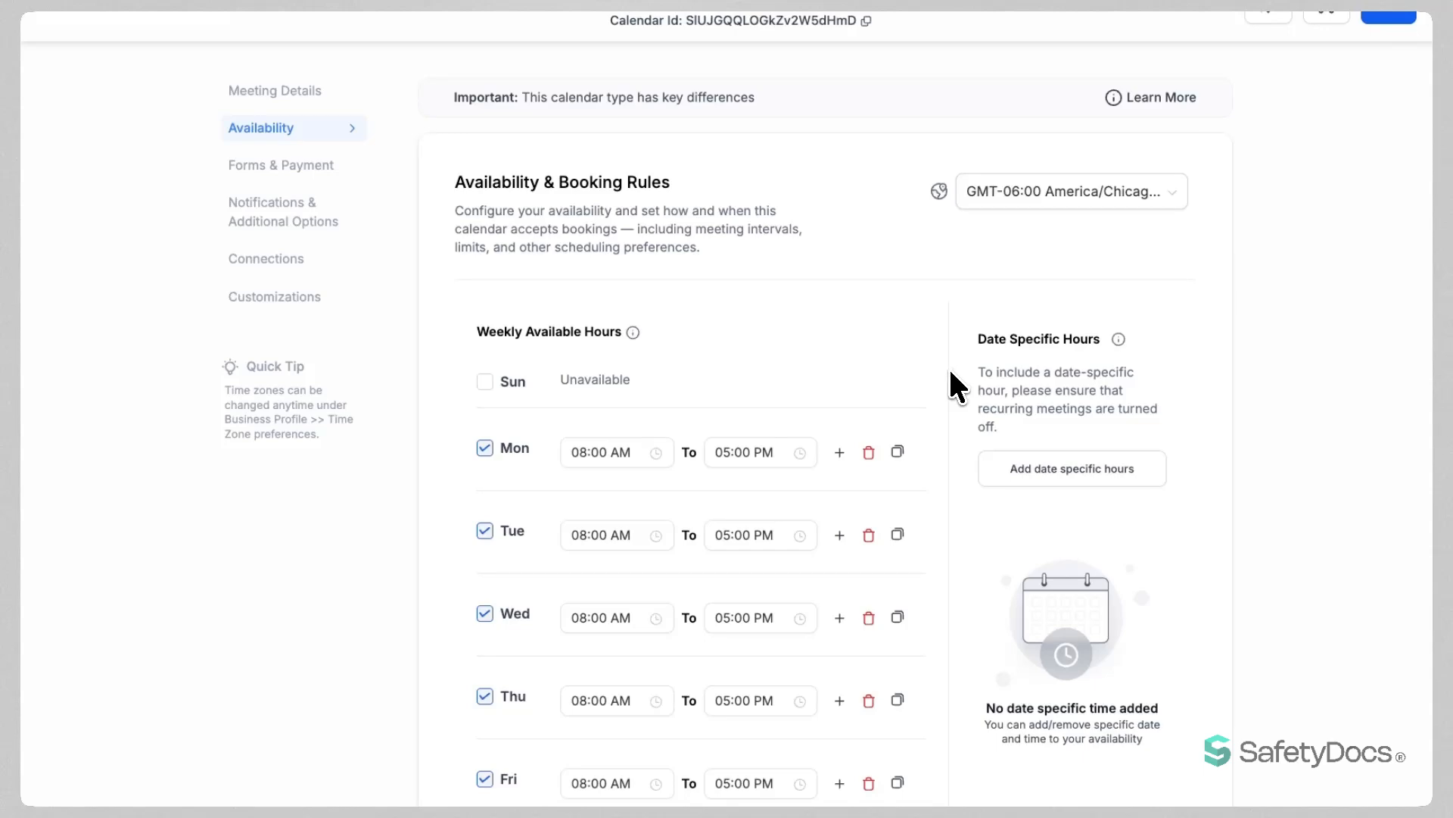
Leave the time zone unchanged and mark Sunday as an available day.
click(1030, 199)
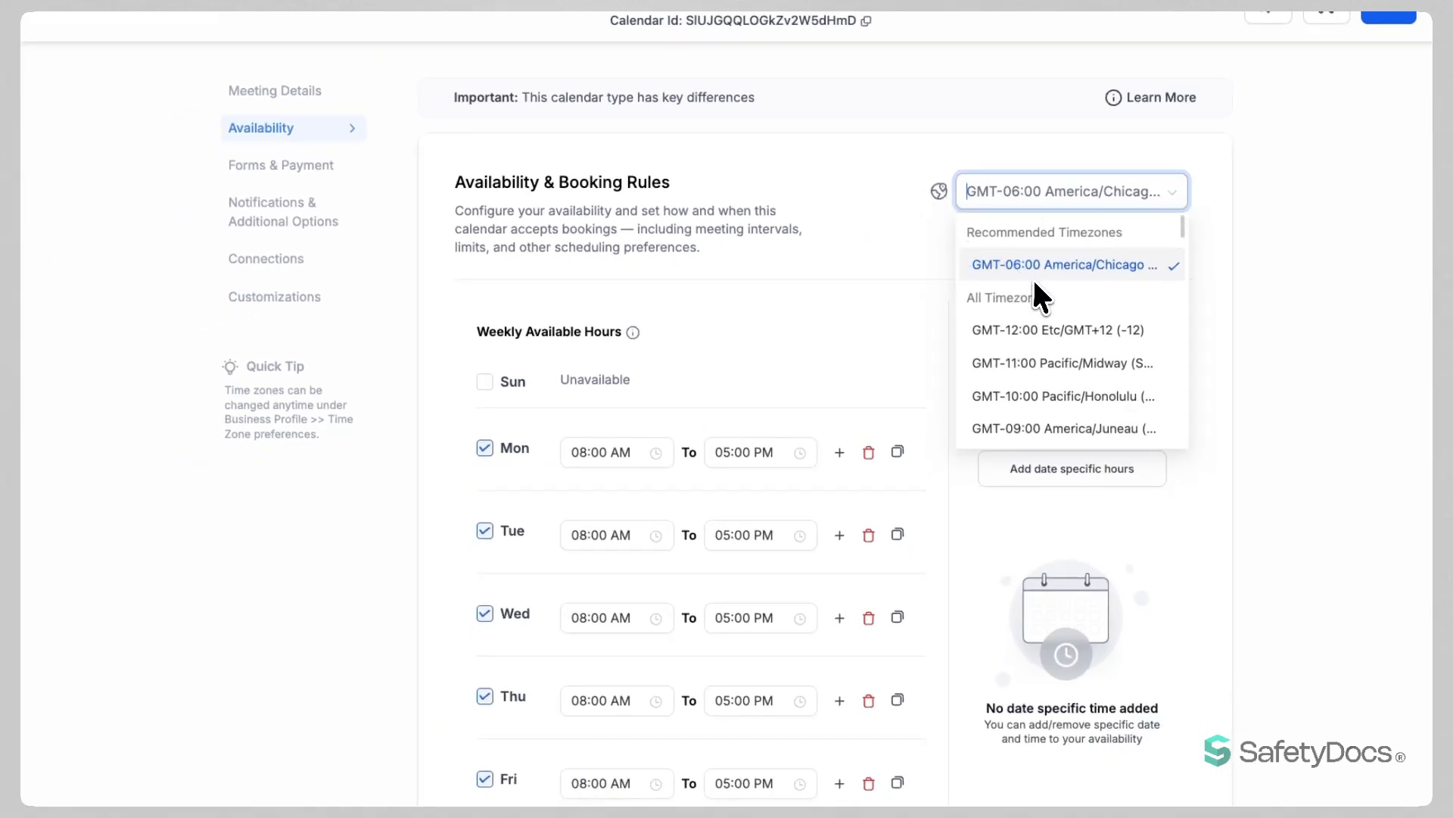
click(939, 256)
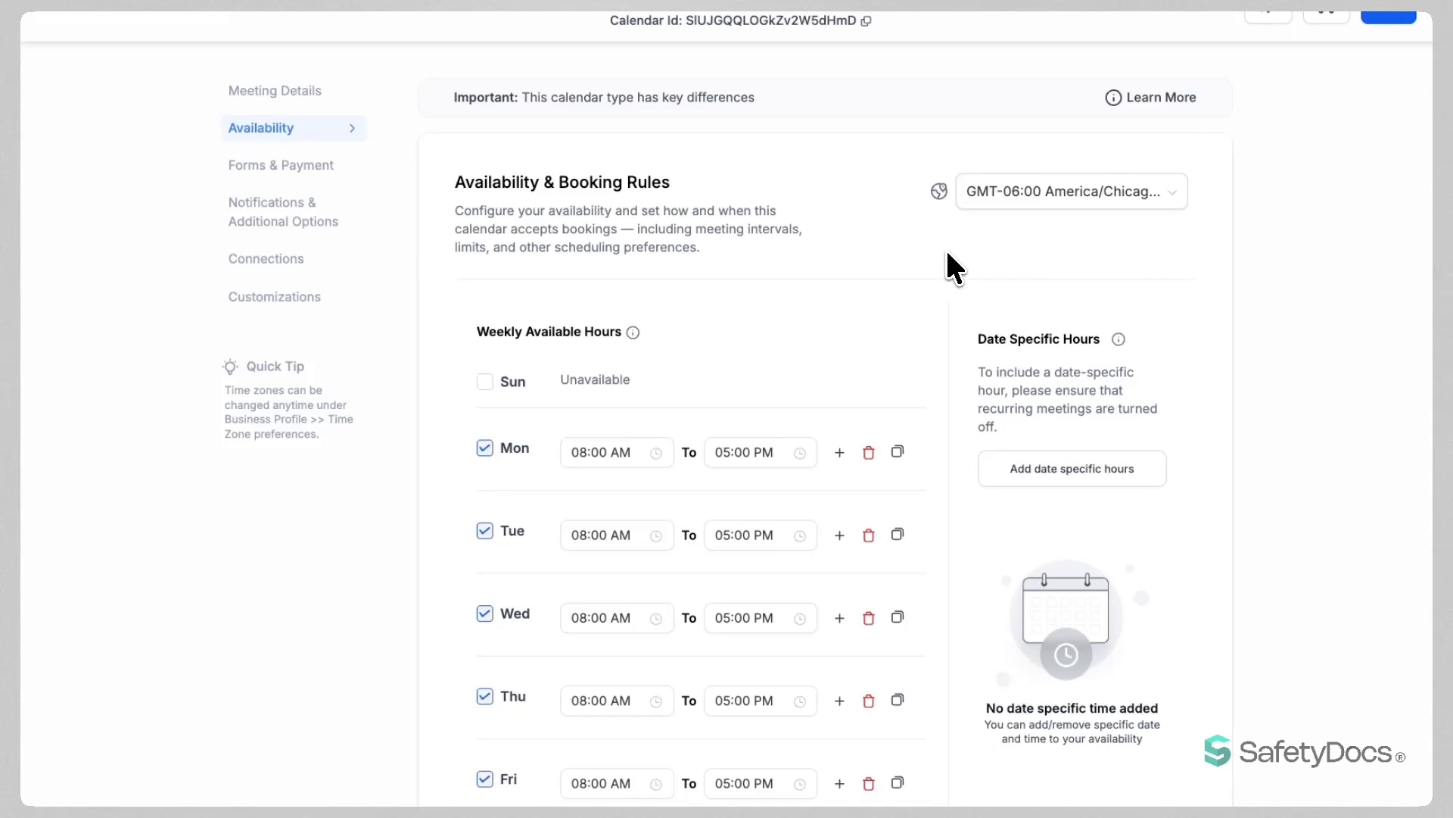
scroll(947, 252, down, 3)
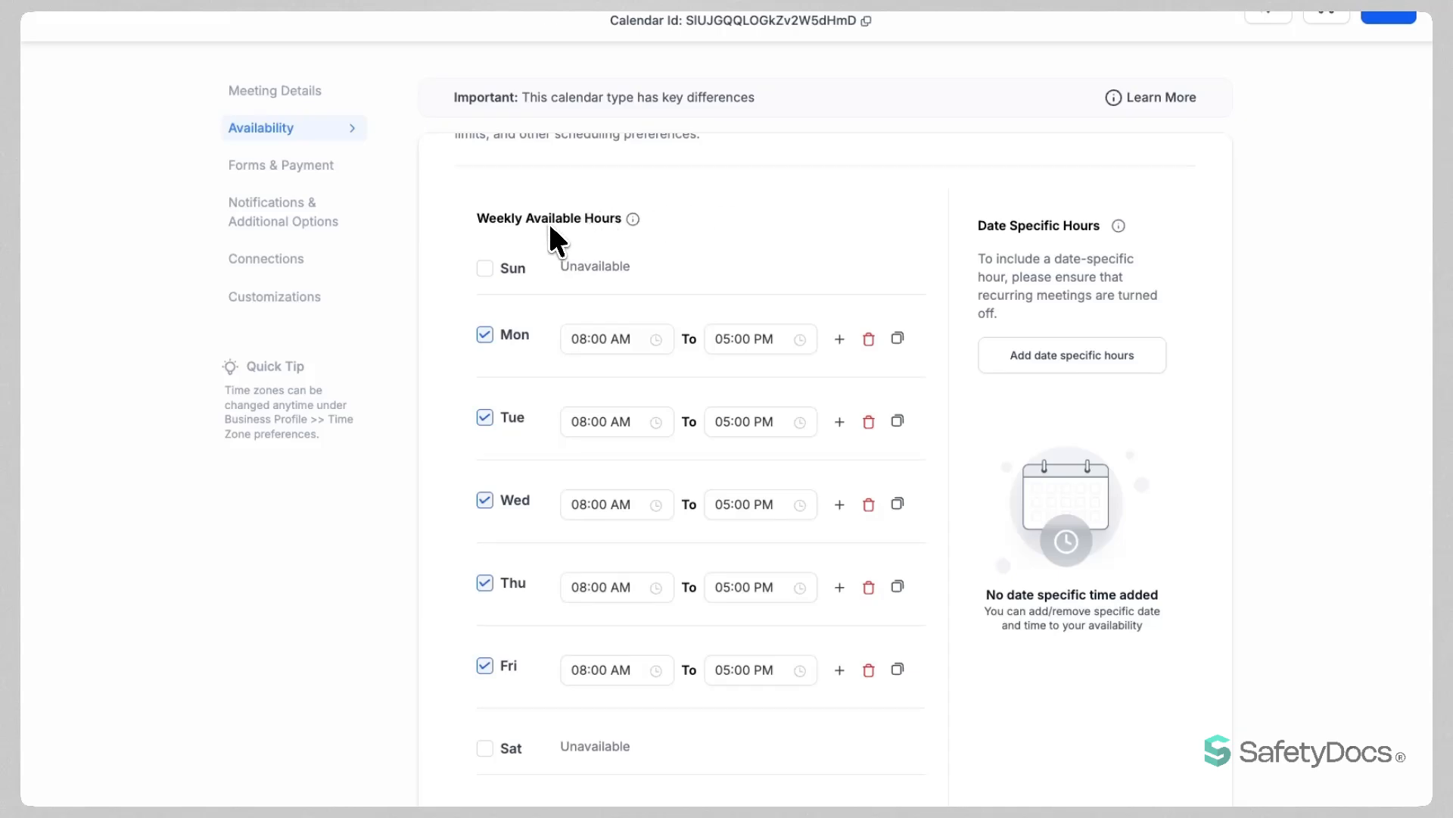
click(485, 270)
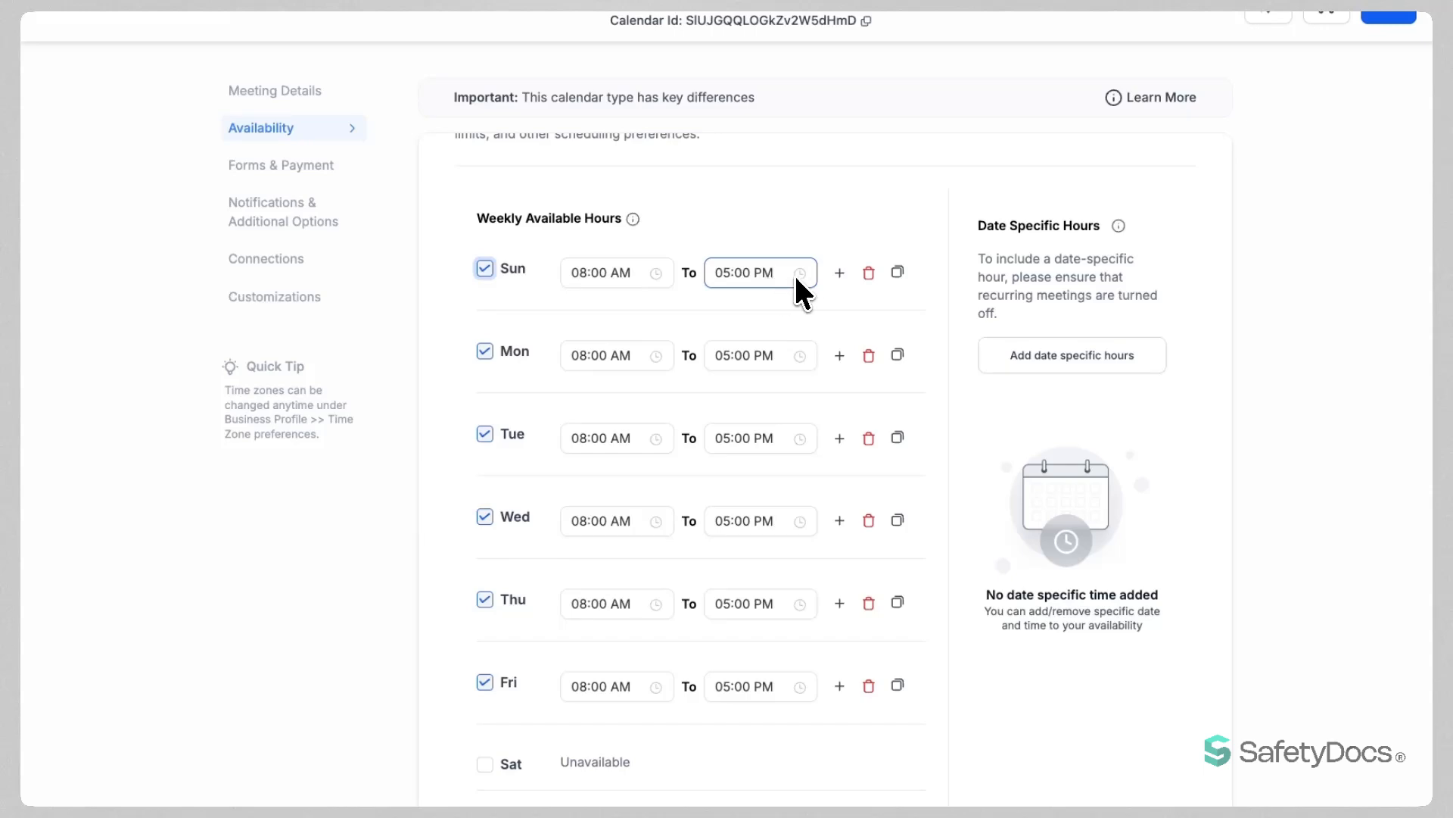
Try adding a second Sunday time slot and browsing its start and end times.
click(839, 274)
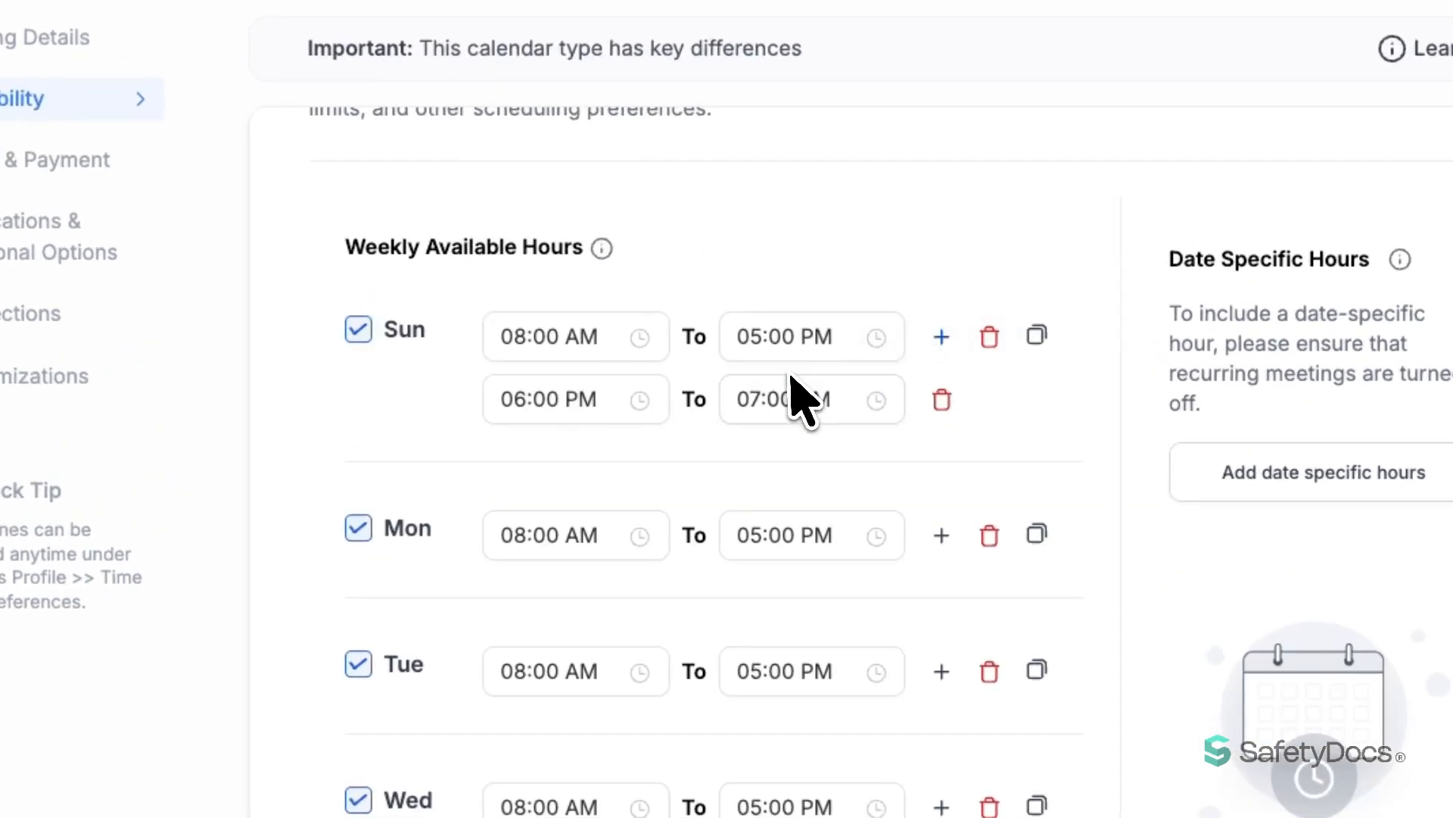
click(569, 403)
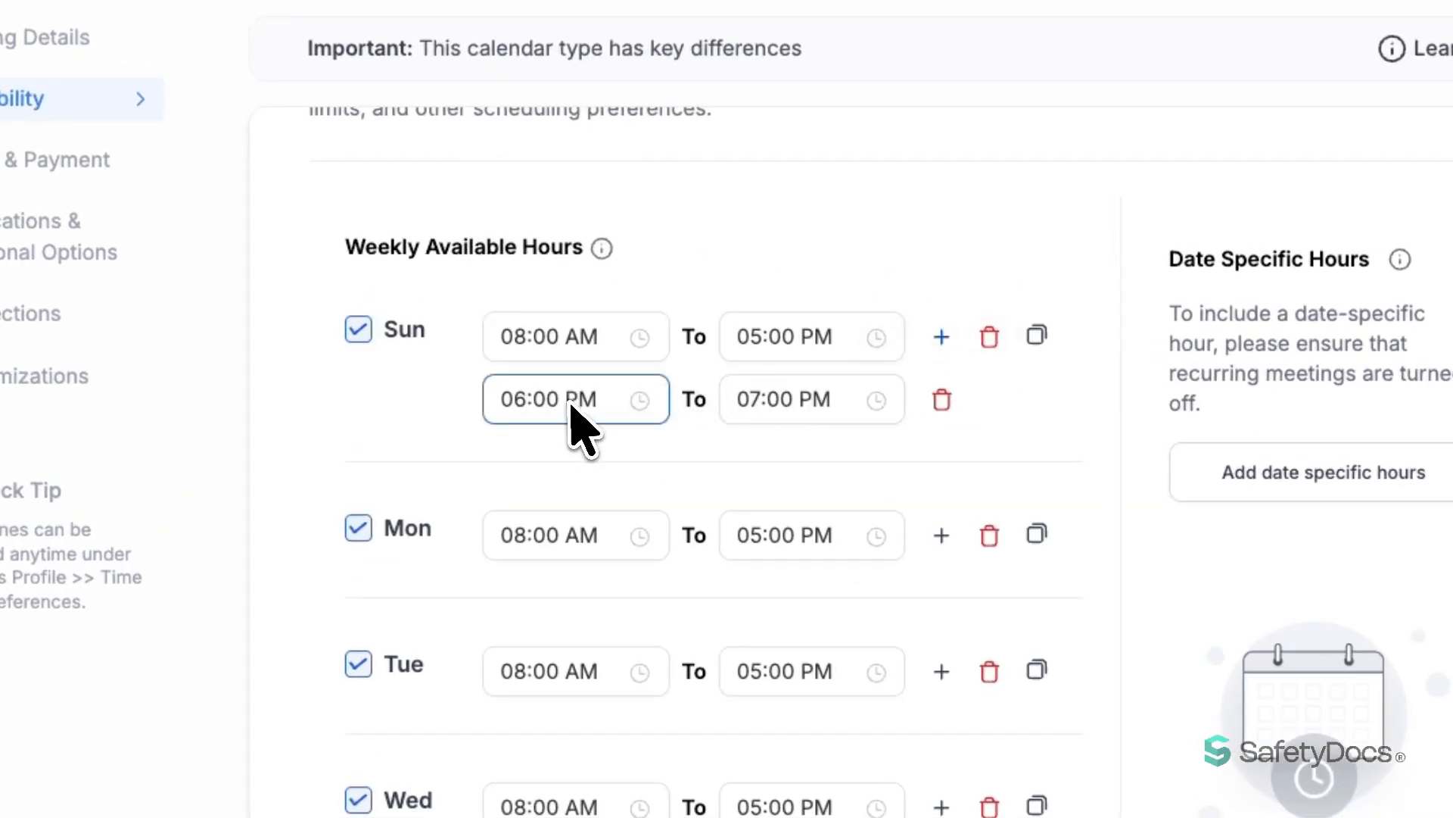
click(811, 407)
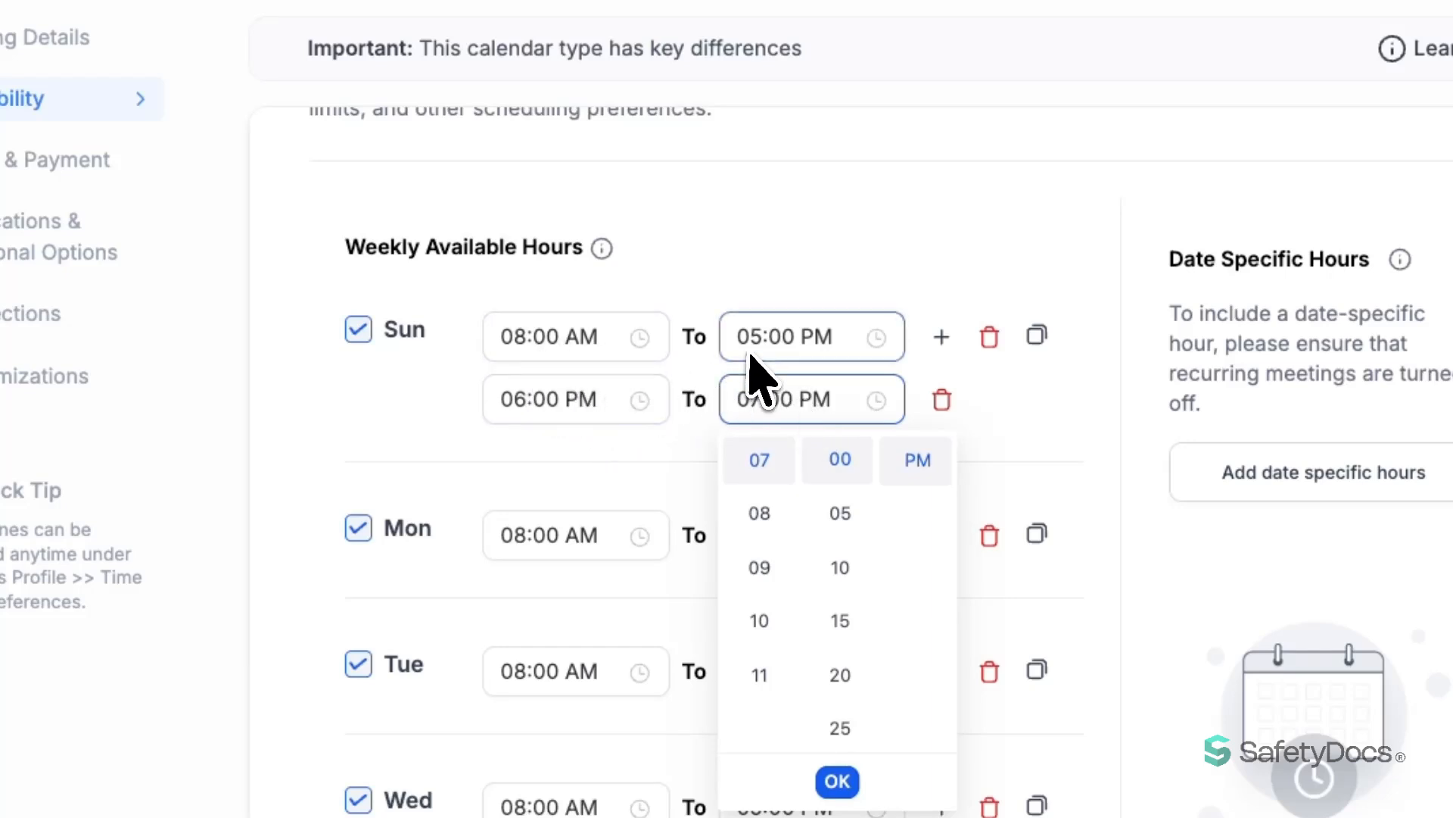
click(769, 338)
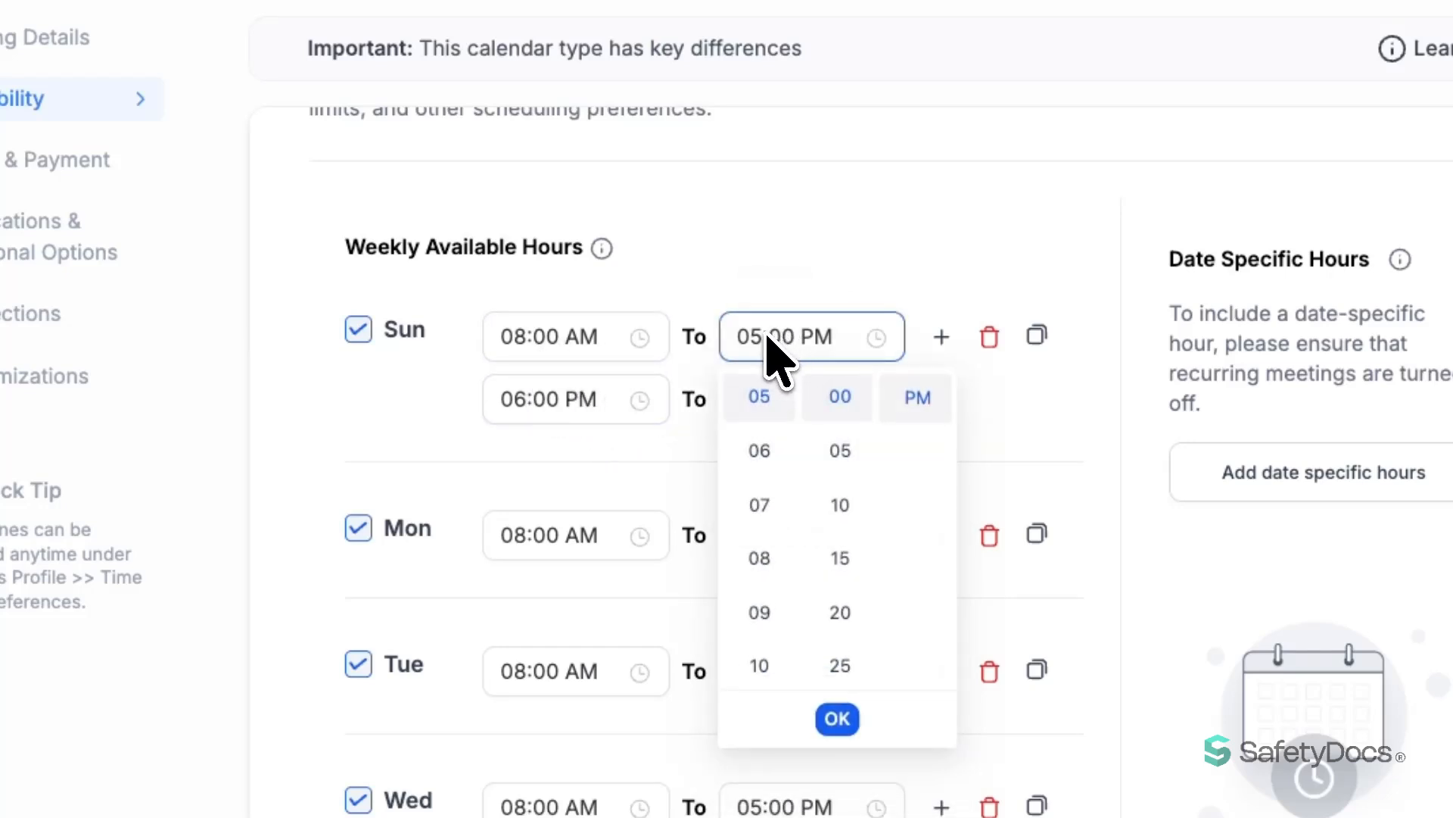
click(536, 401)
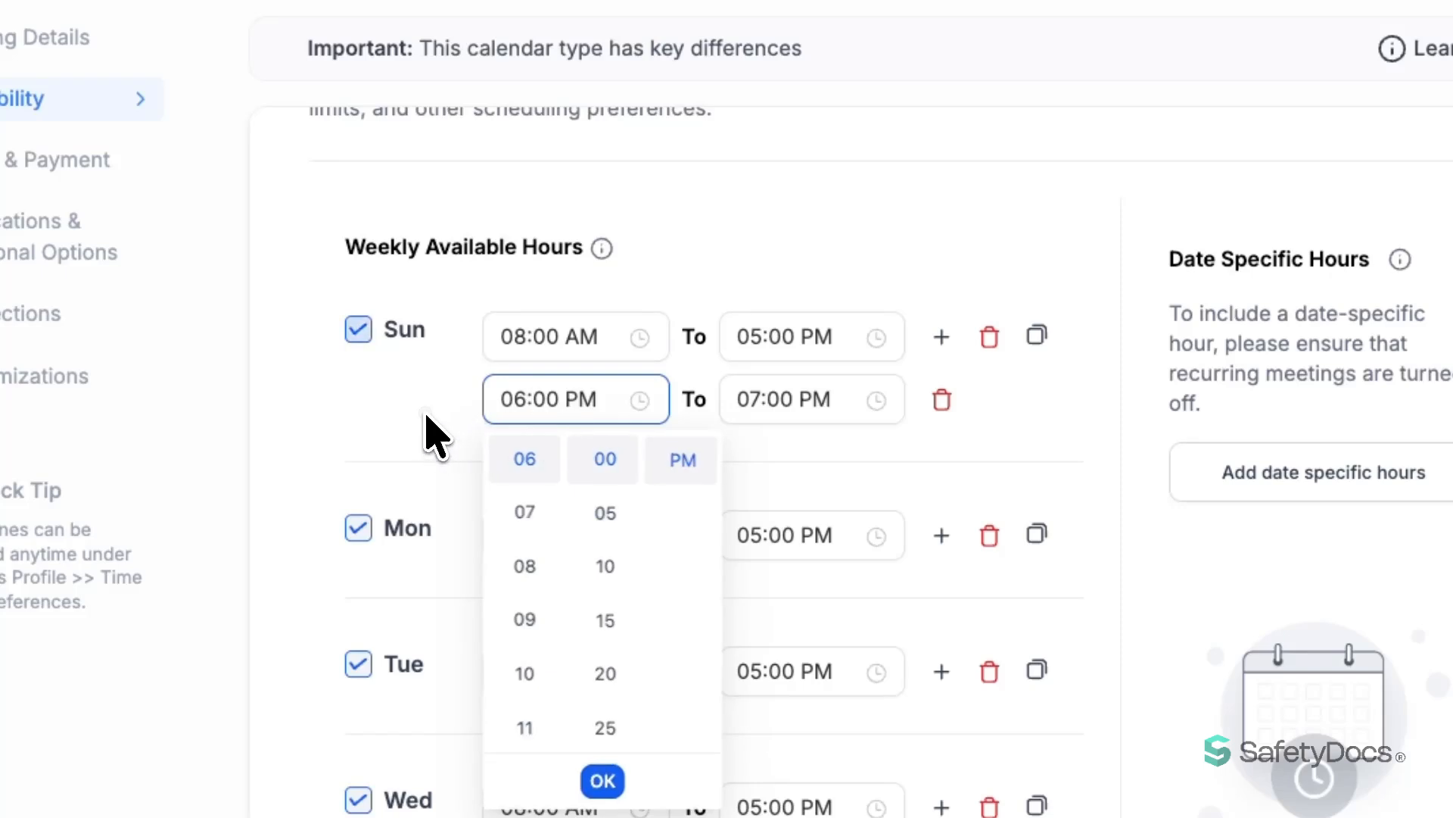
Reset Sunday by toggling it off and on, restoring a single 08:00 AM–05:00 PM slot.
click(358, 329)
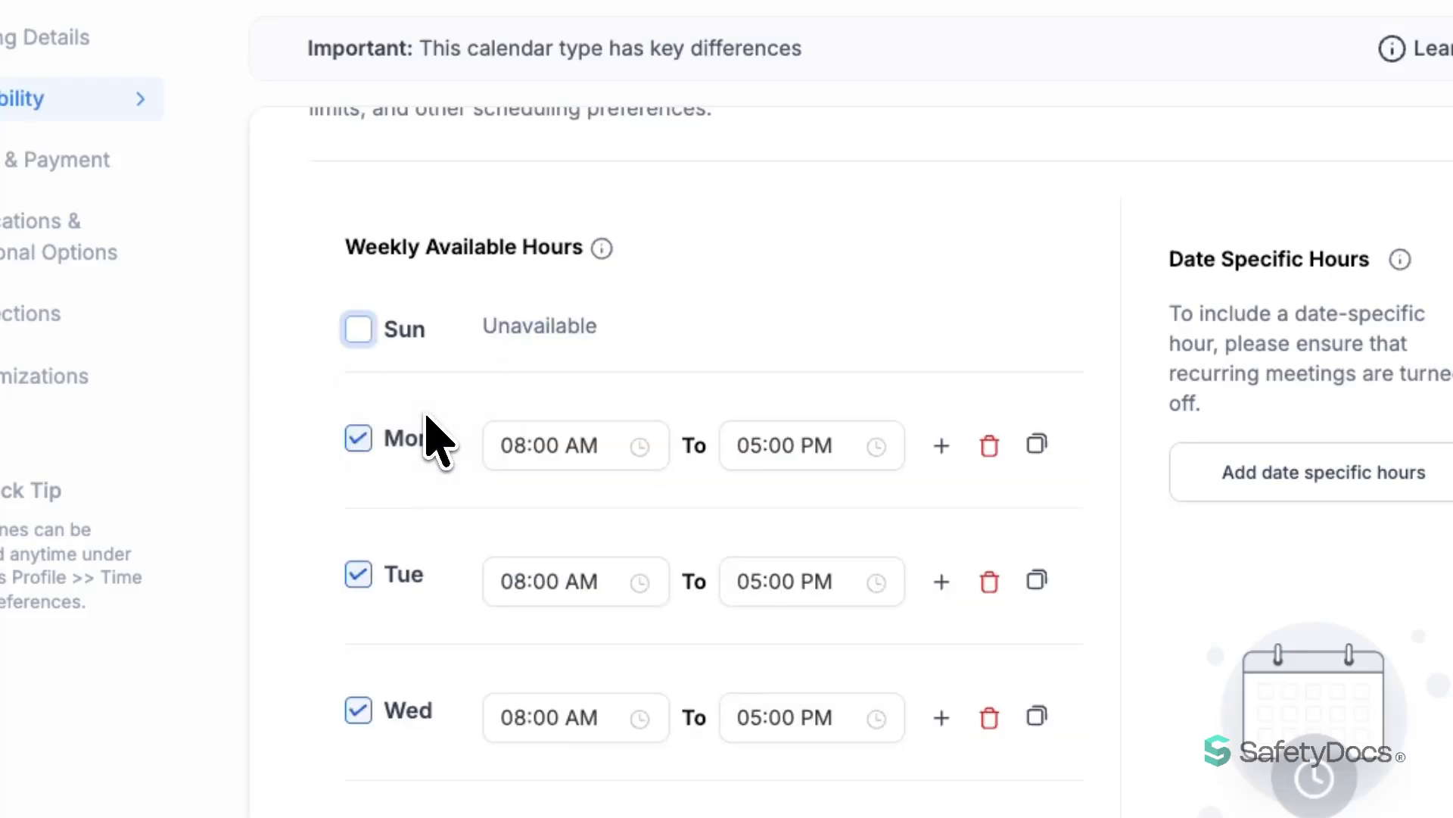
click(436, 337)
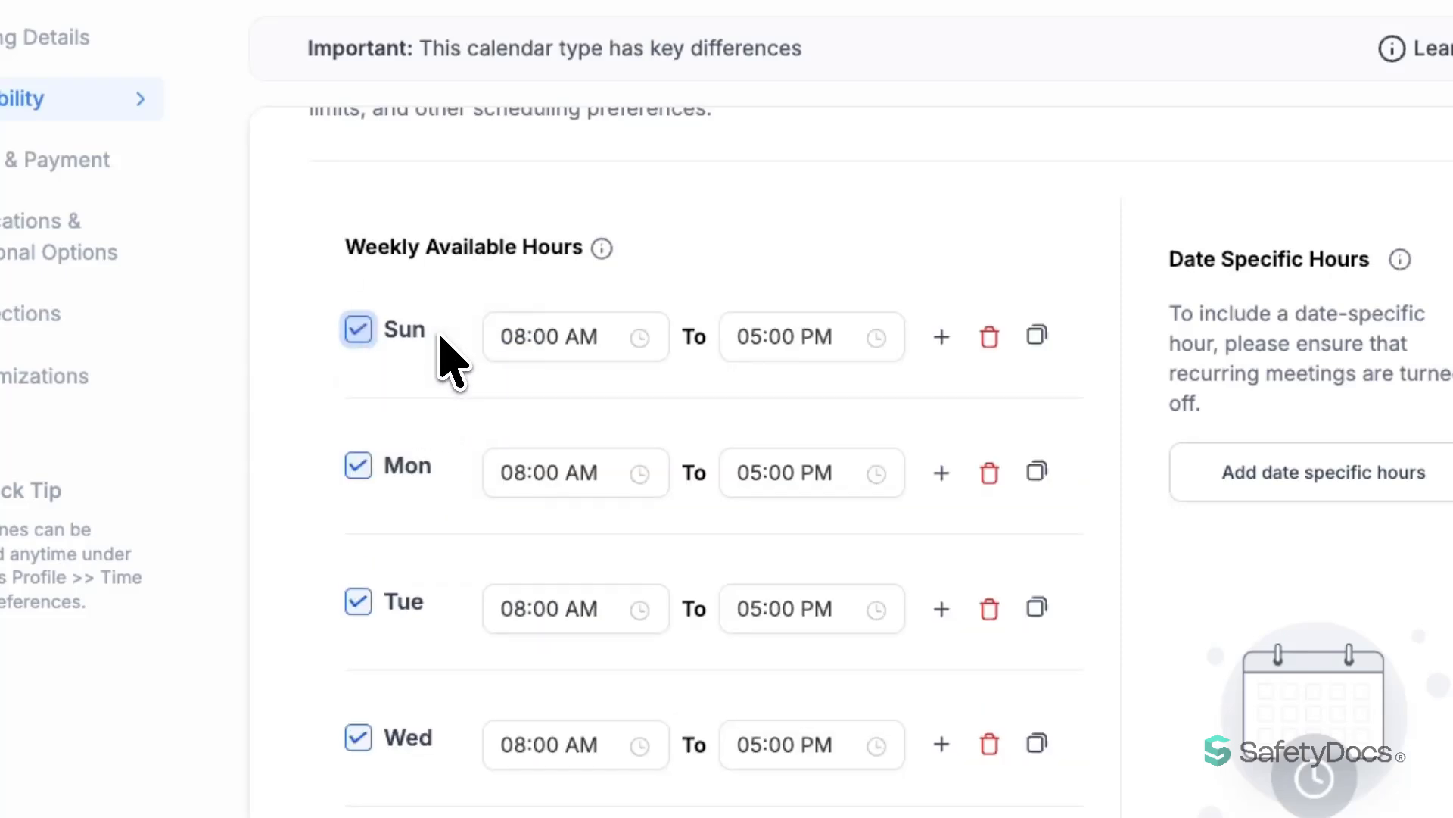
click(990, 336)
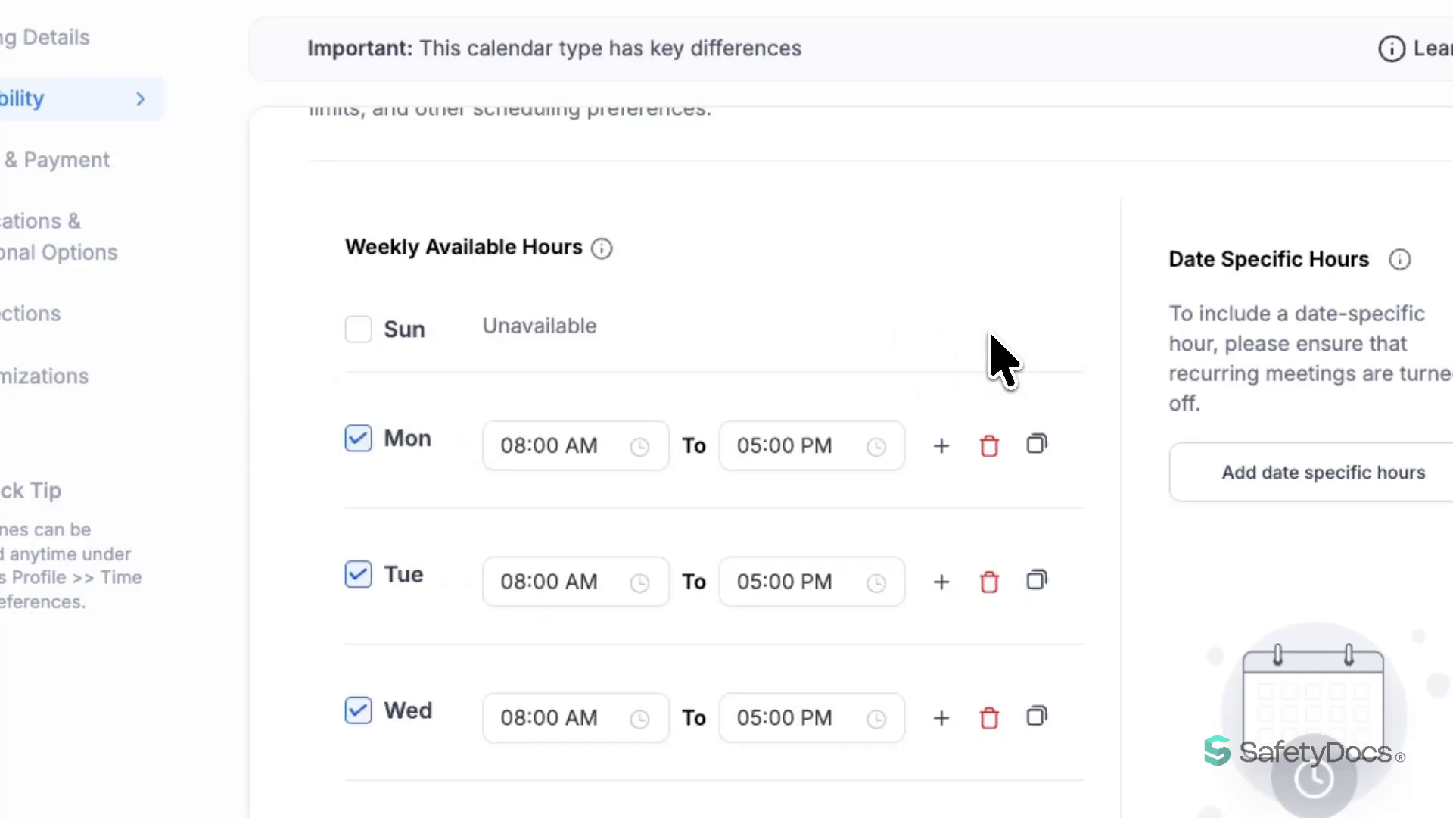
click(397, 333)
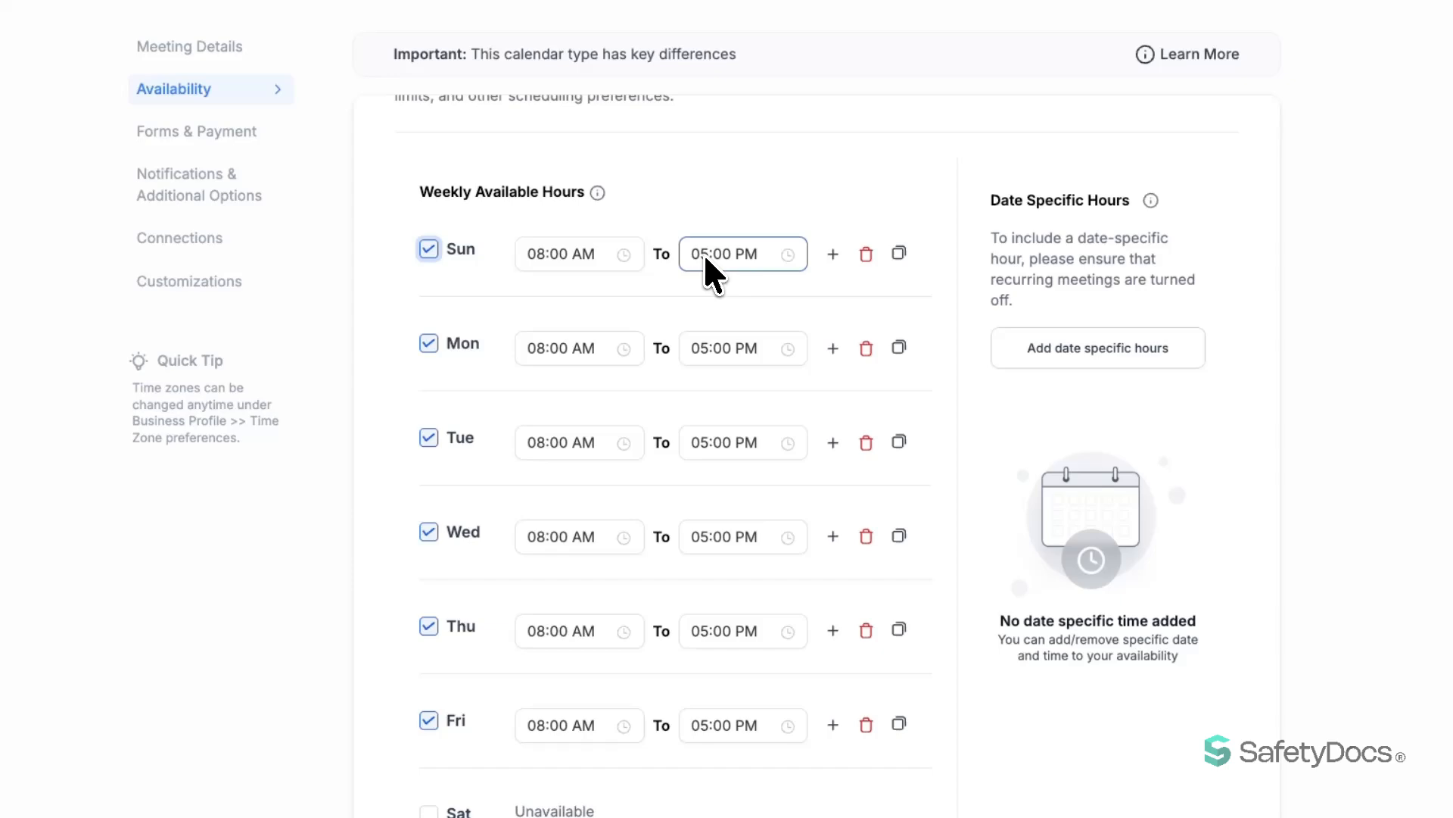
Change Sunday's end time to 07:00 PM.
click(706, 257)
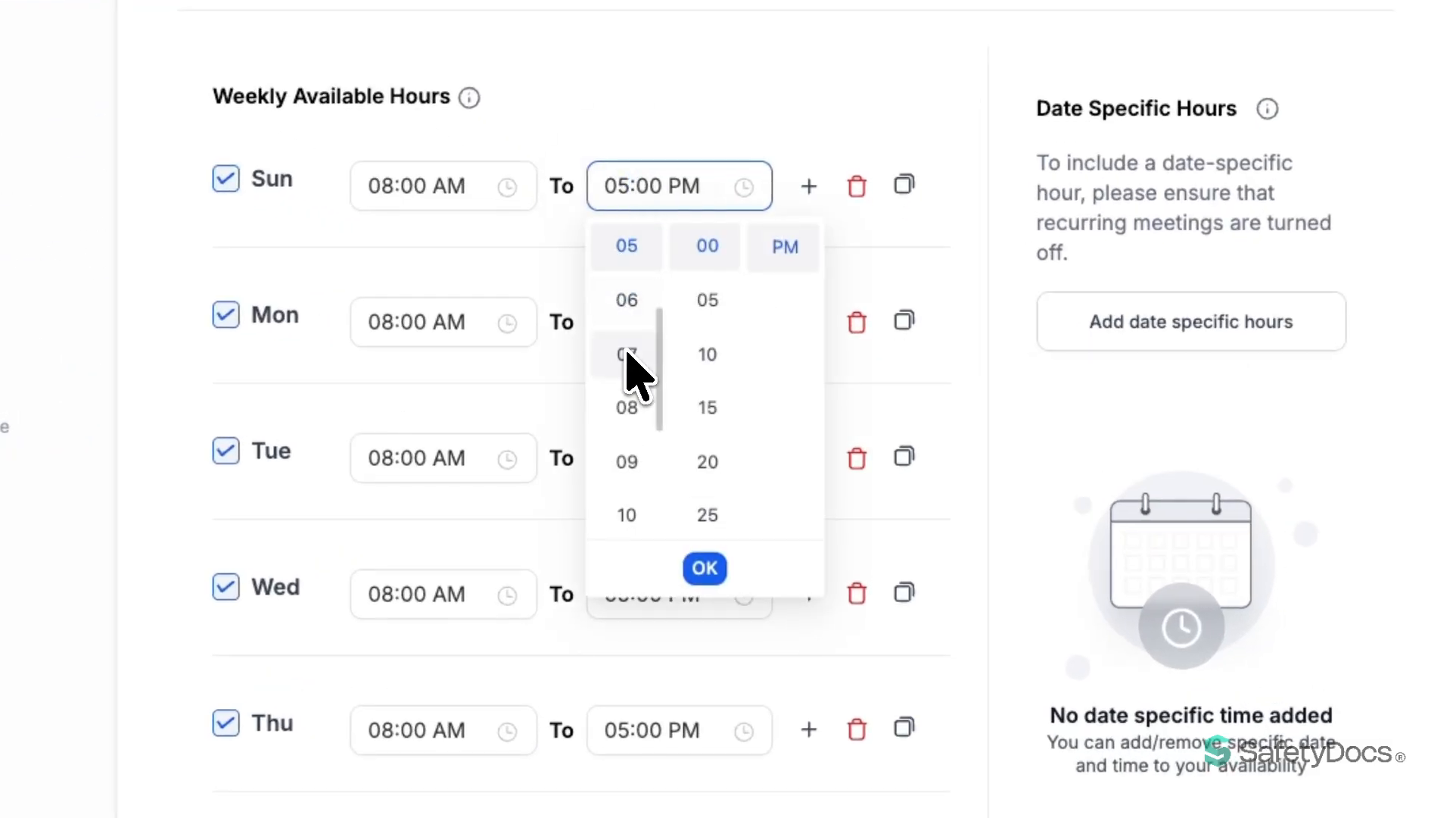
click(629, 354)
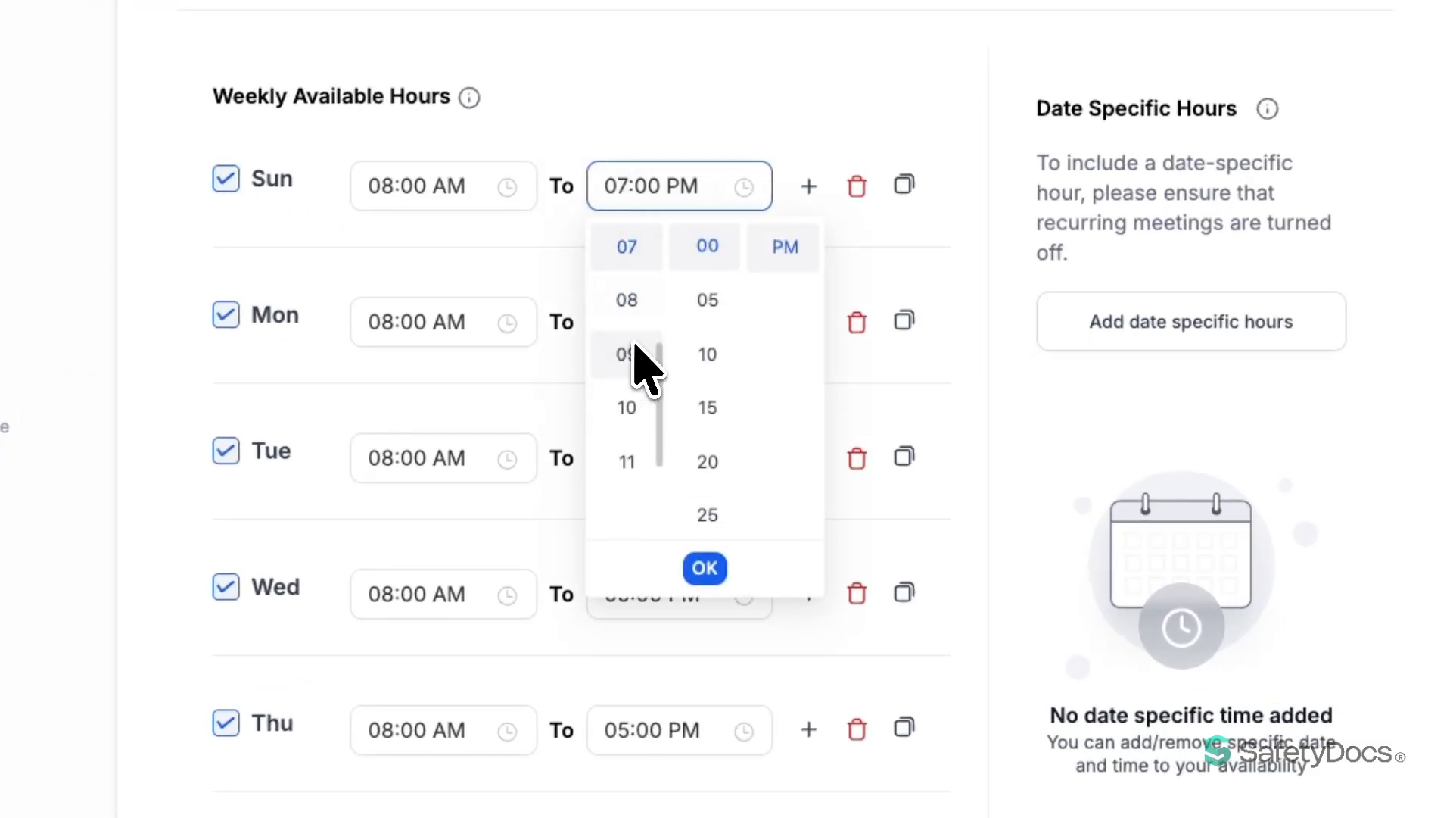
click(704, 569)
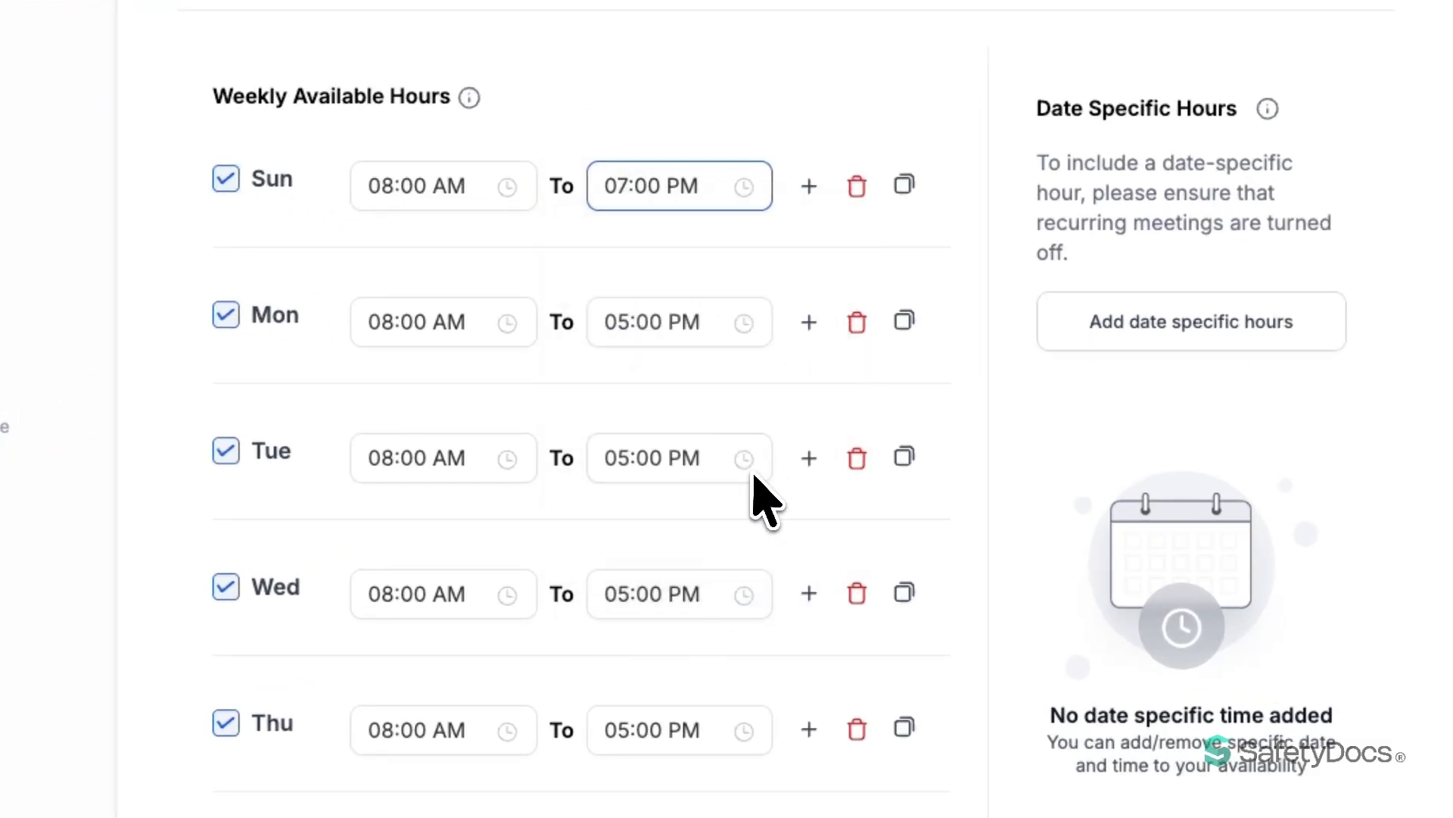
Copy Sunday's 08:00 AM–07:00 PM hours to all days of the week.
click(904, 185)
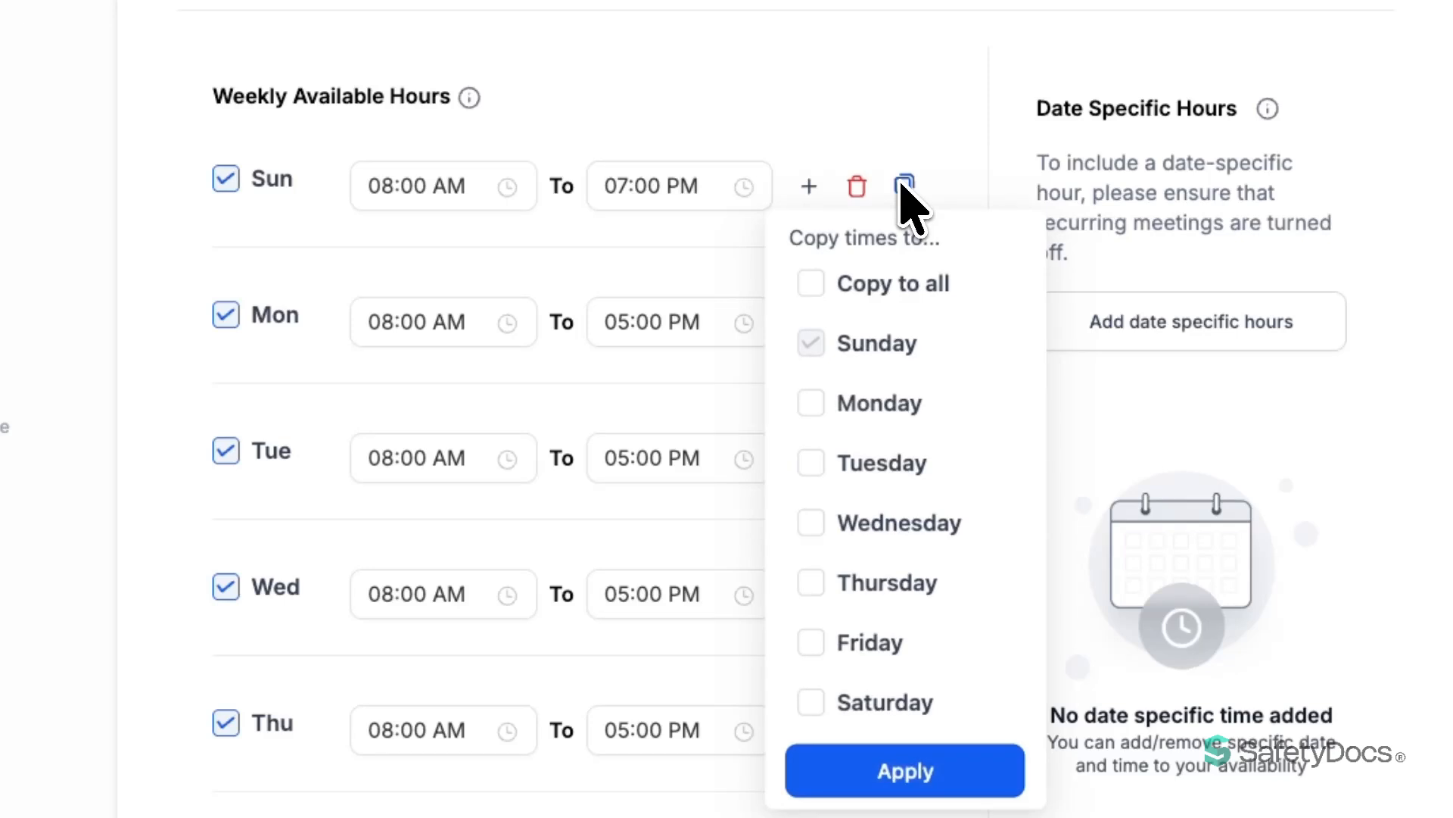
click(811, 402)
click(813, 463)
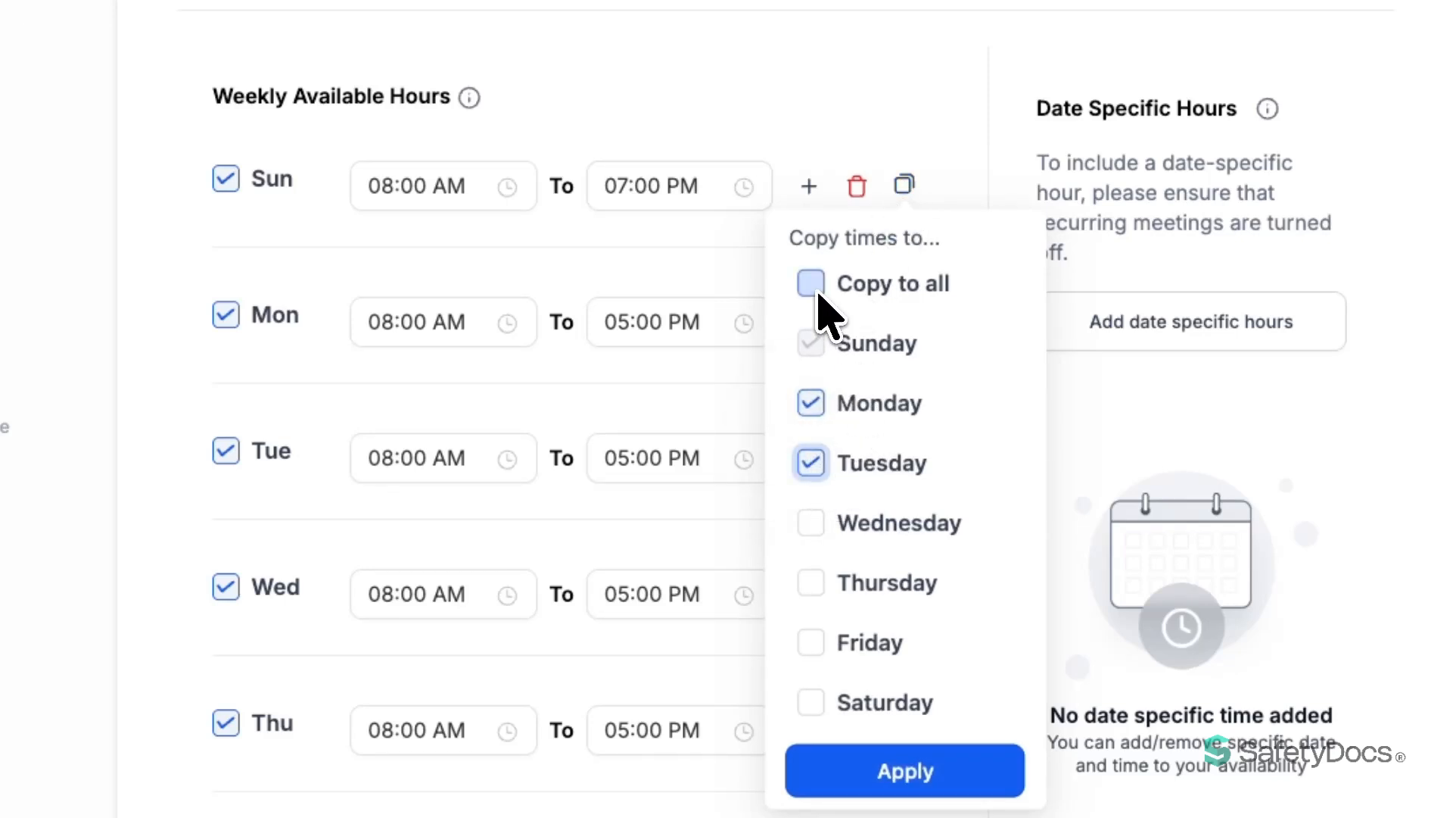
click(811, 283)
click(923, 775)
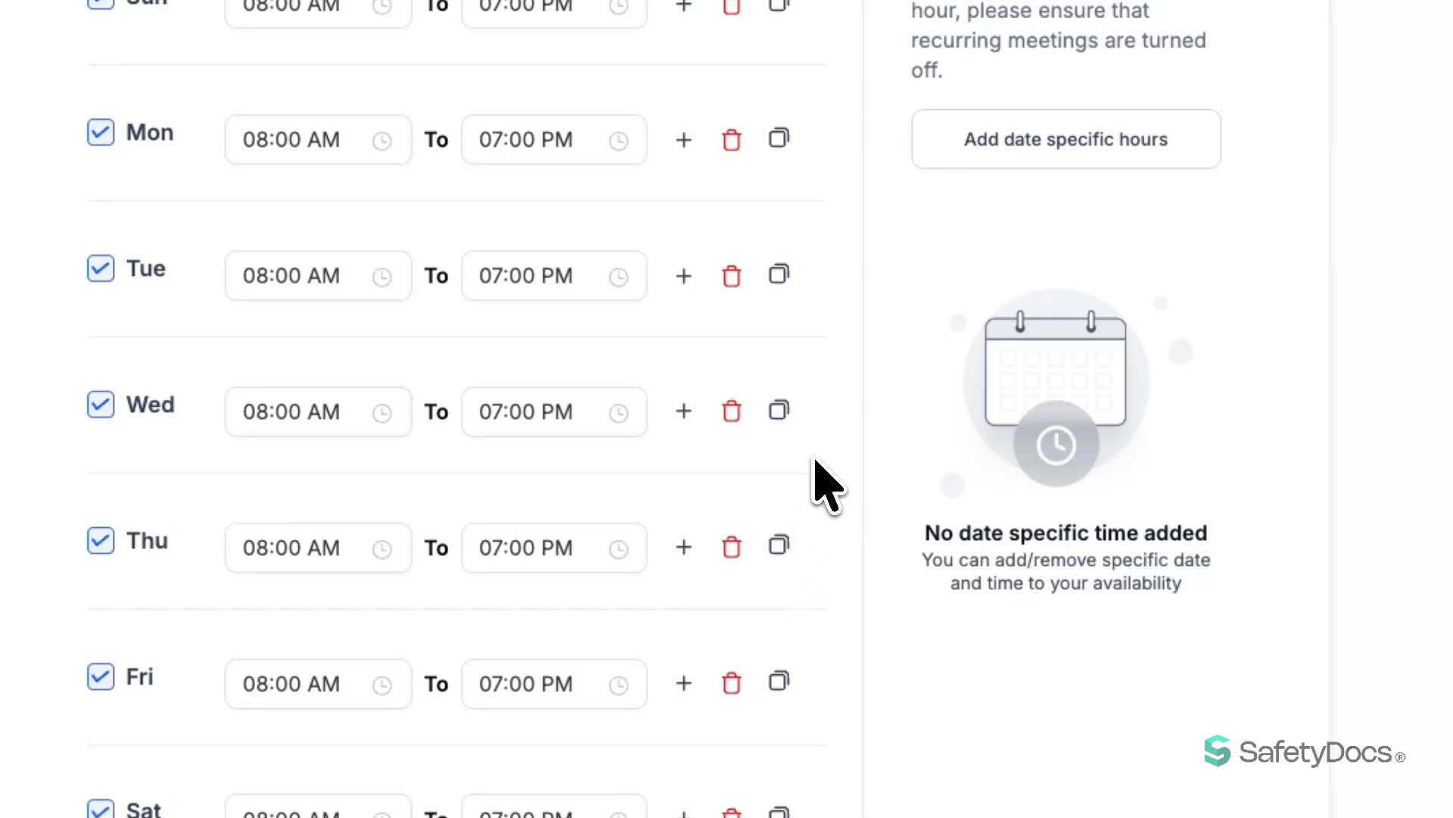
scroll(827, 357, down, 5)
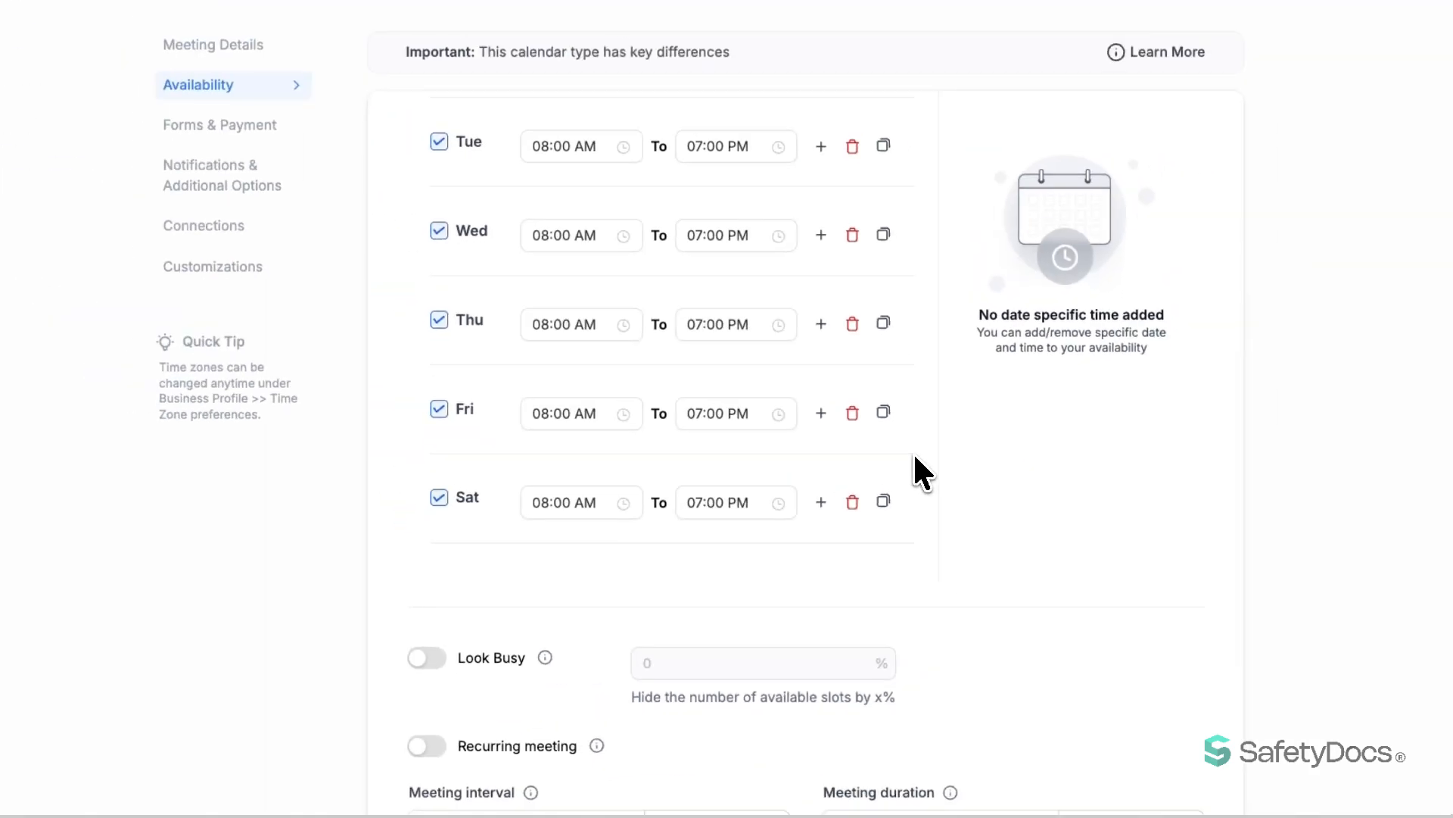
scroll(828, 334, up, 5)
mouse_move(1034, 258)
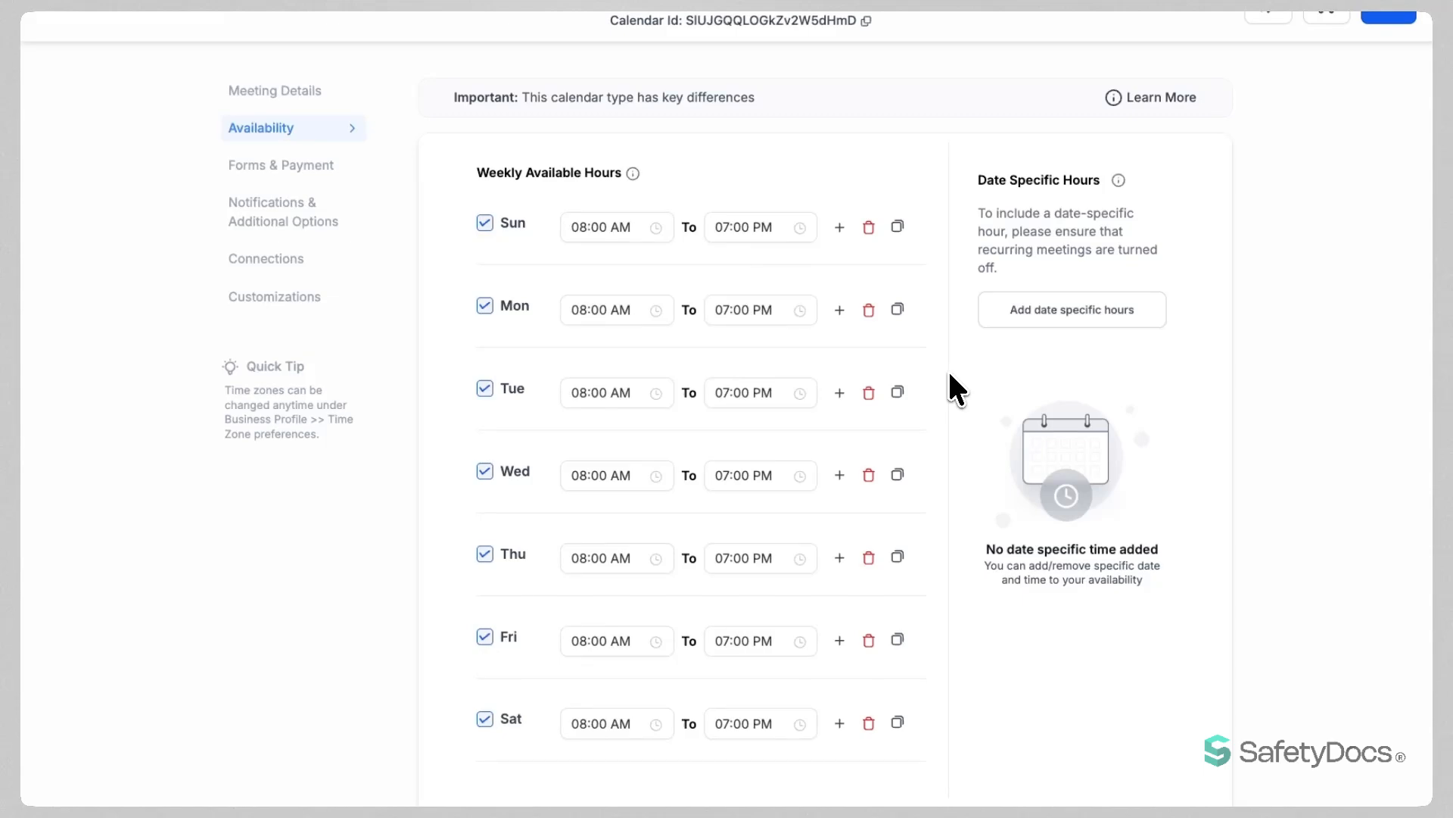
Add date-specific hours of 08:00 AM–05:00 PM for January 28, 2026.
click(1060, 317)
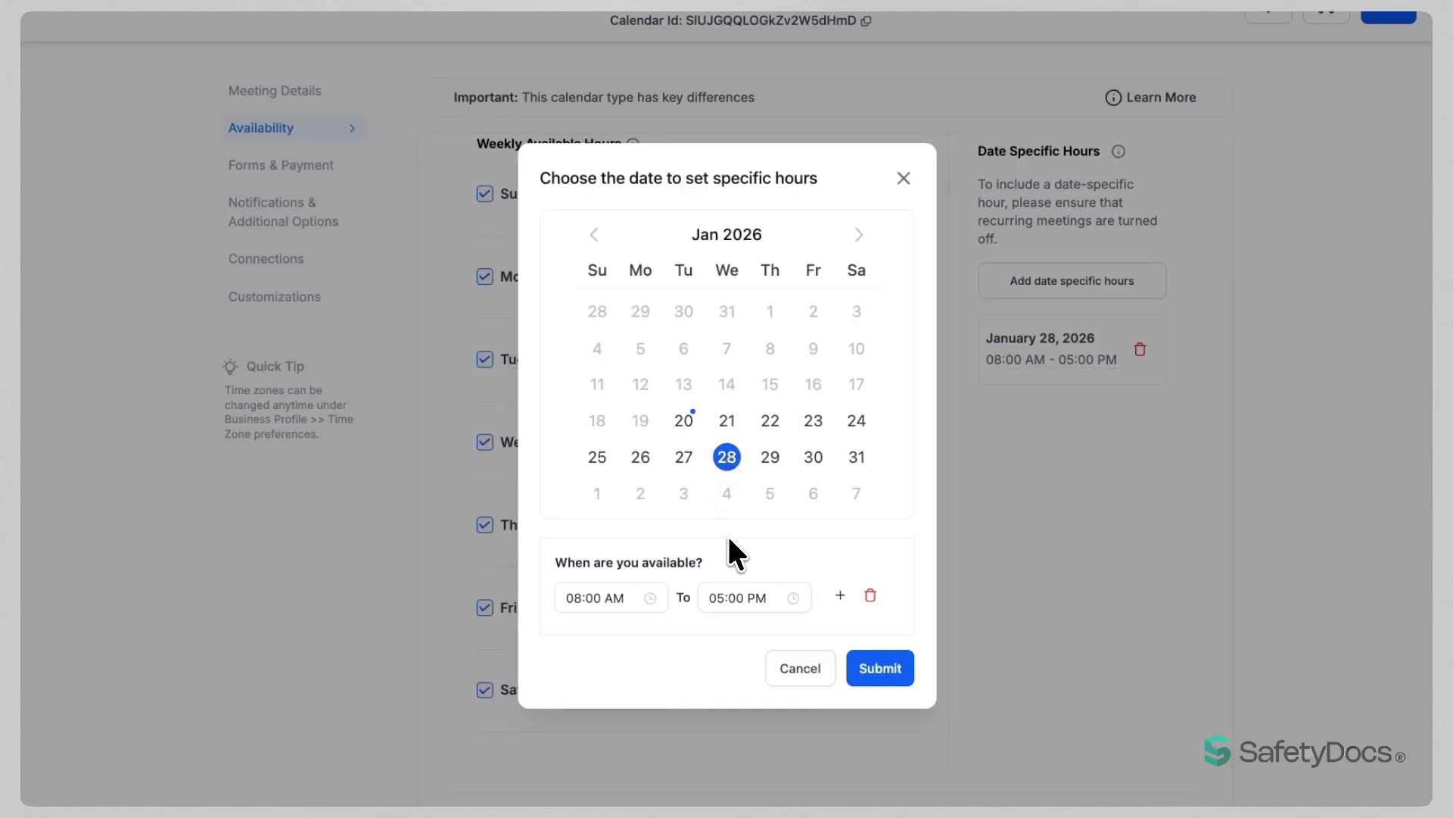
click(880, 668)
scroll(908, 606, down, 5)
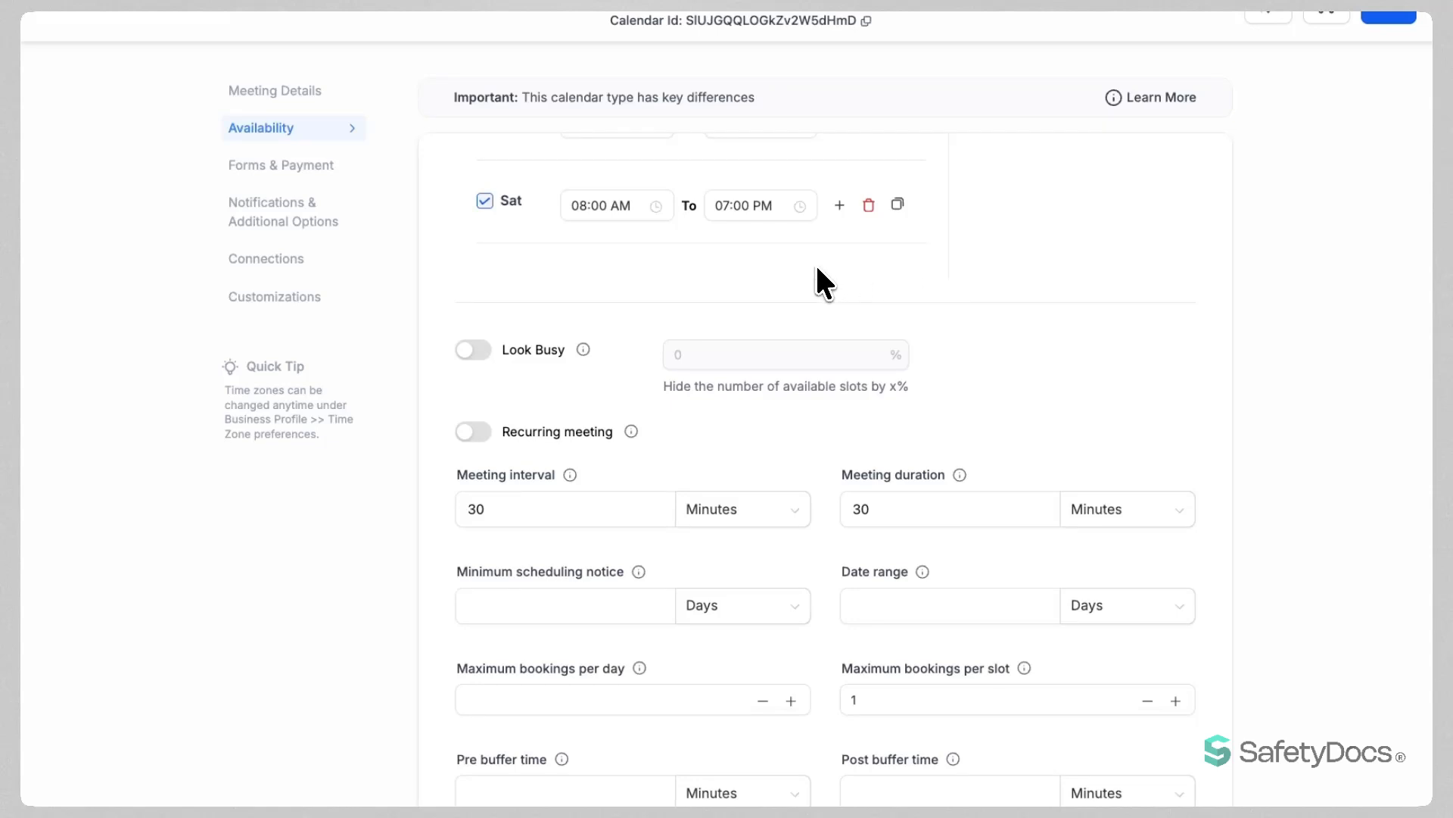
Set the Look Busy percentage to 10 and switch Look Busy off, then toggle Recurring meeting.
scroll(817, 268, down, 1)
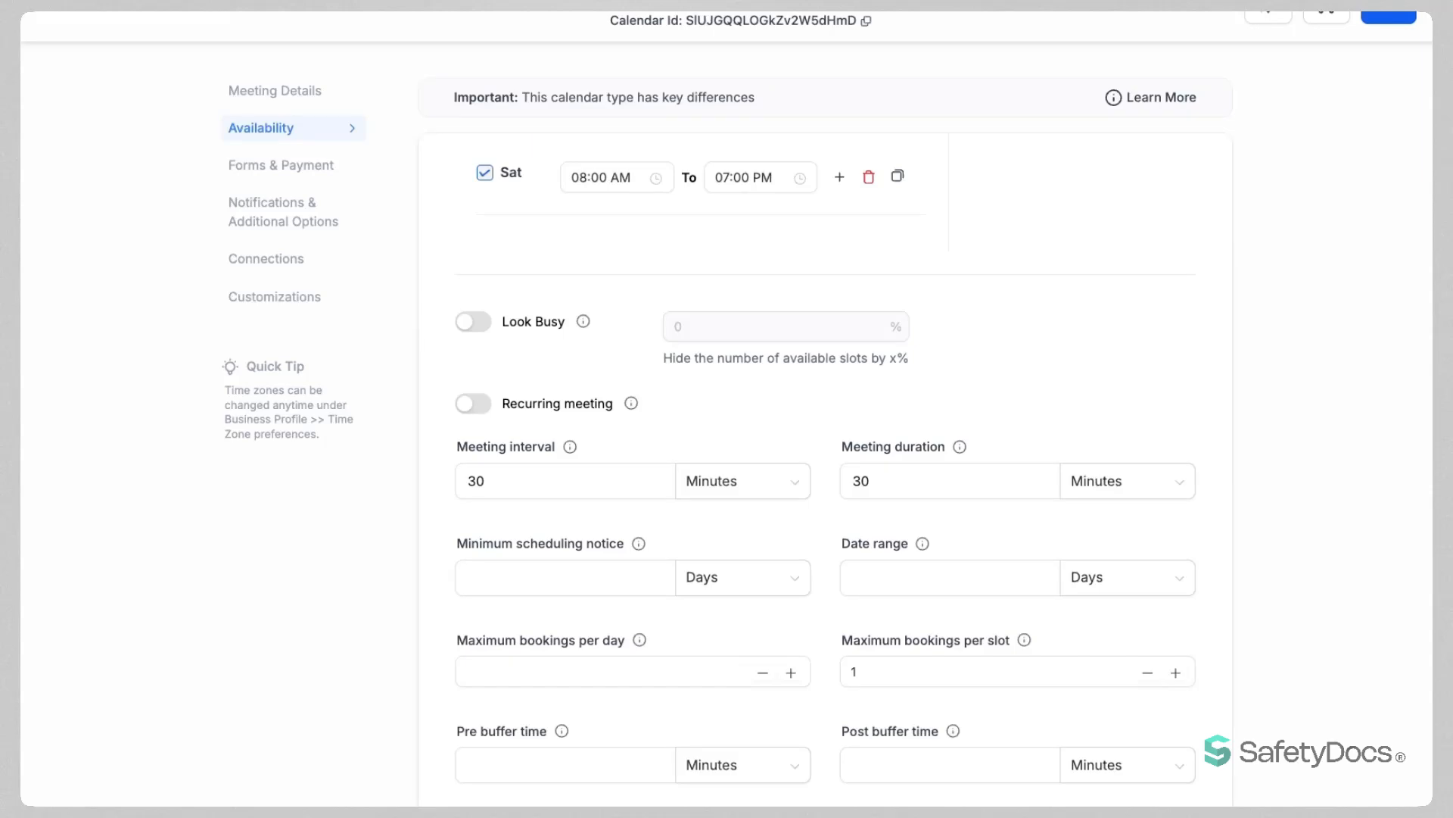
click(475, 323)
drag(697, 333, 666, 332)
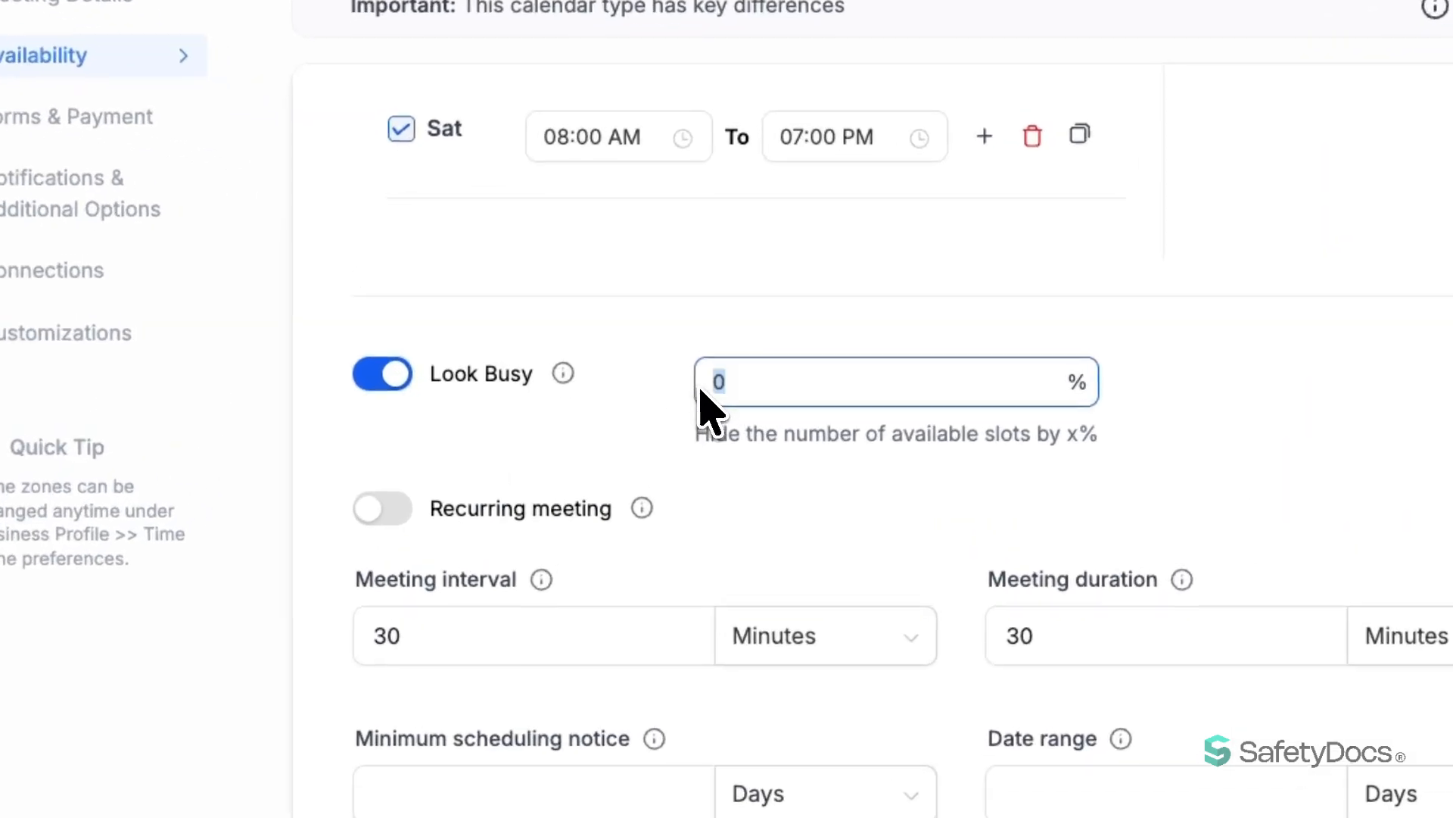
text(10)
click(660, 371)
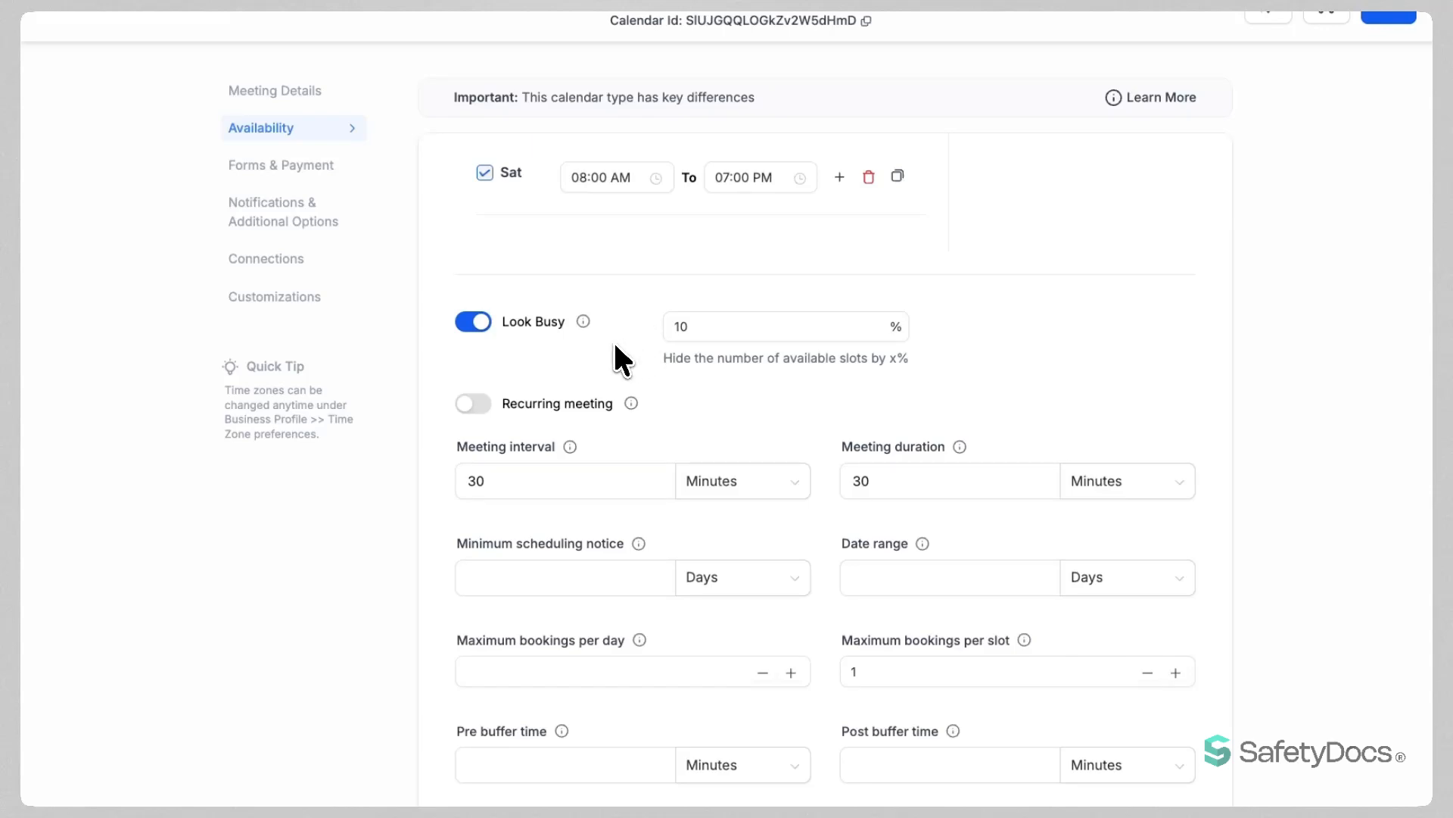
click(477, 324)
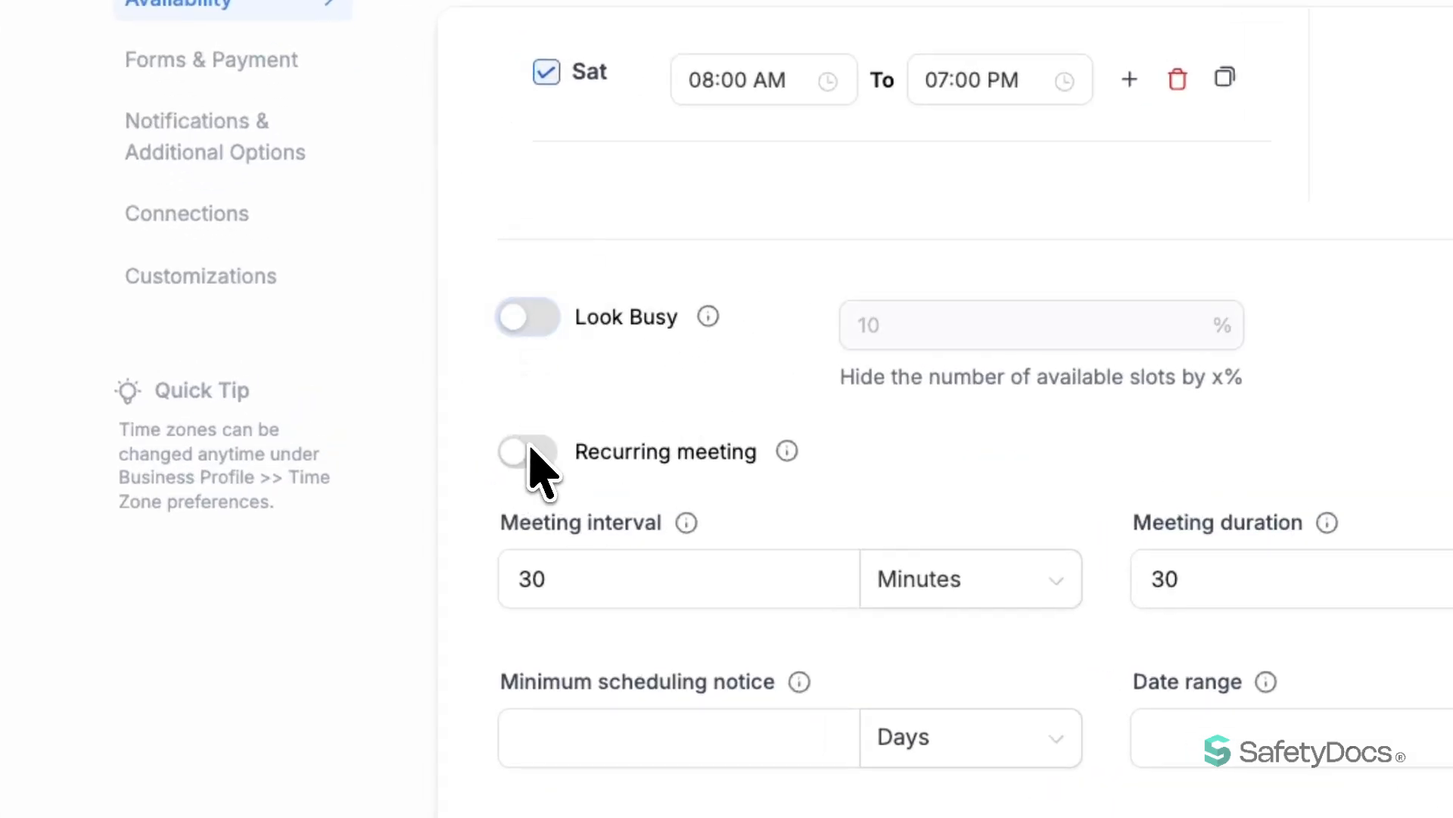
click(533, 454)
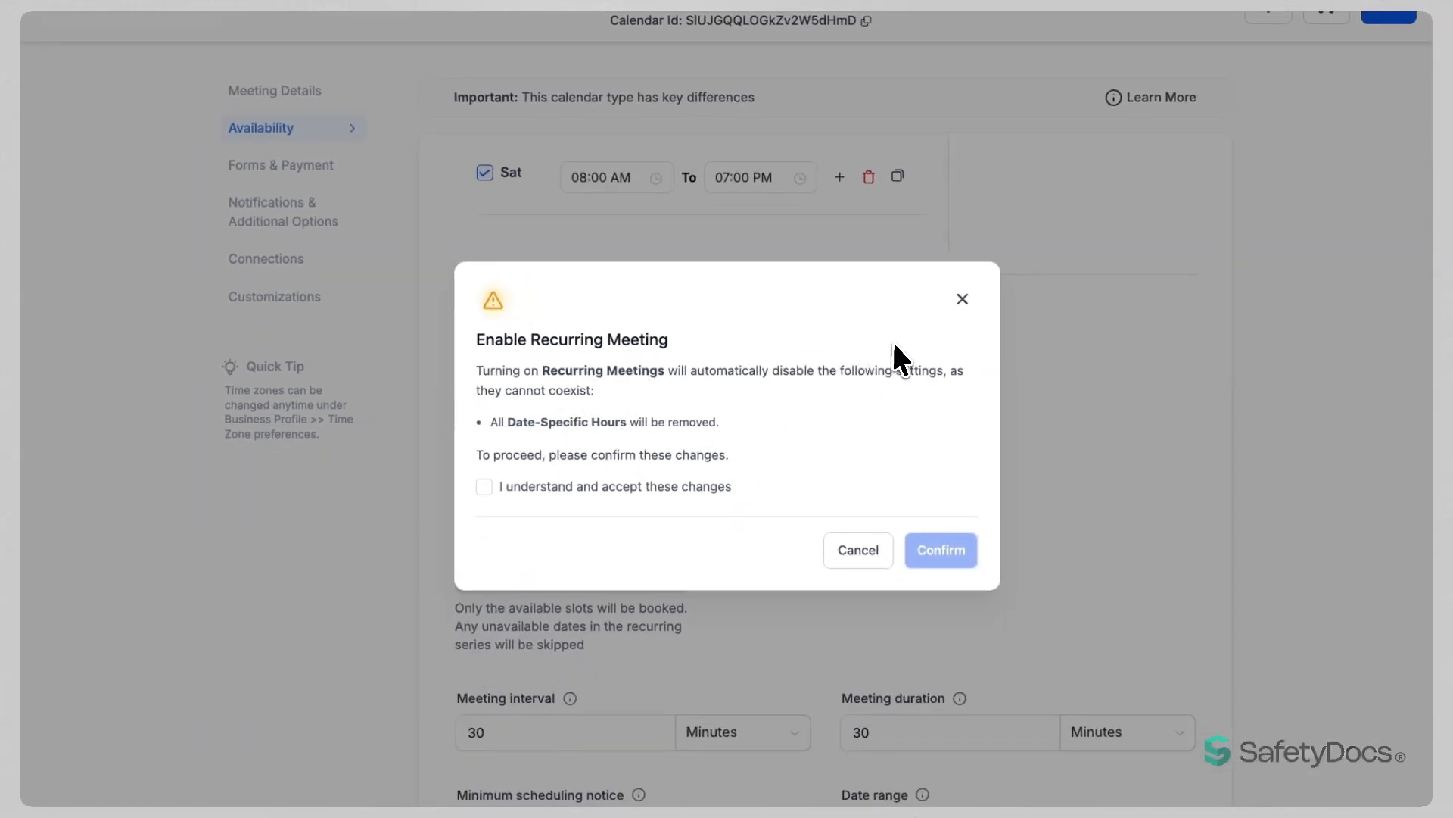
Dismiss the Enable Recurring Meeting warning and select the 30-minute meeting interval value.
click(962, 299)
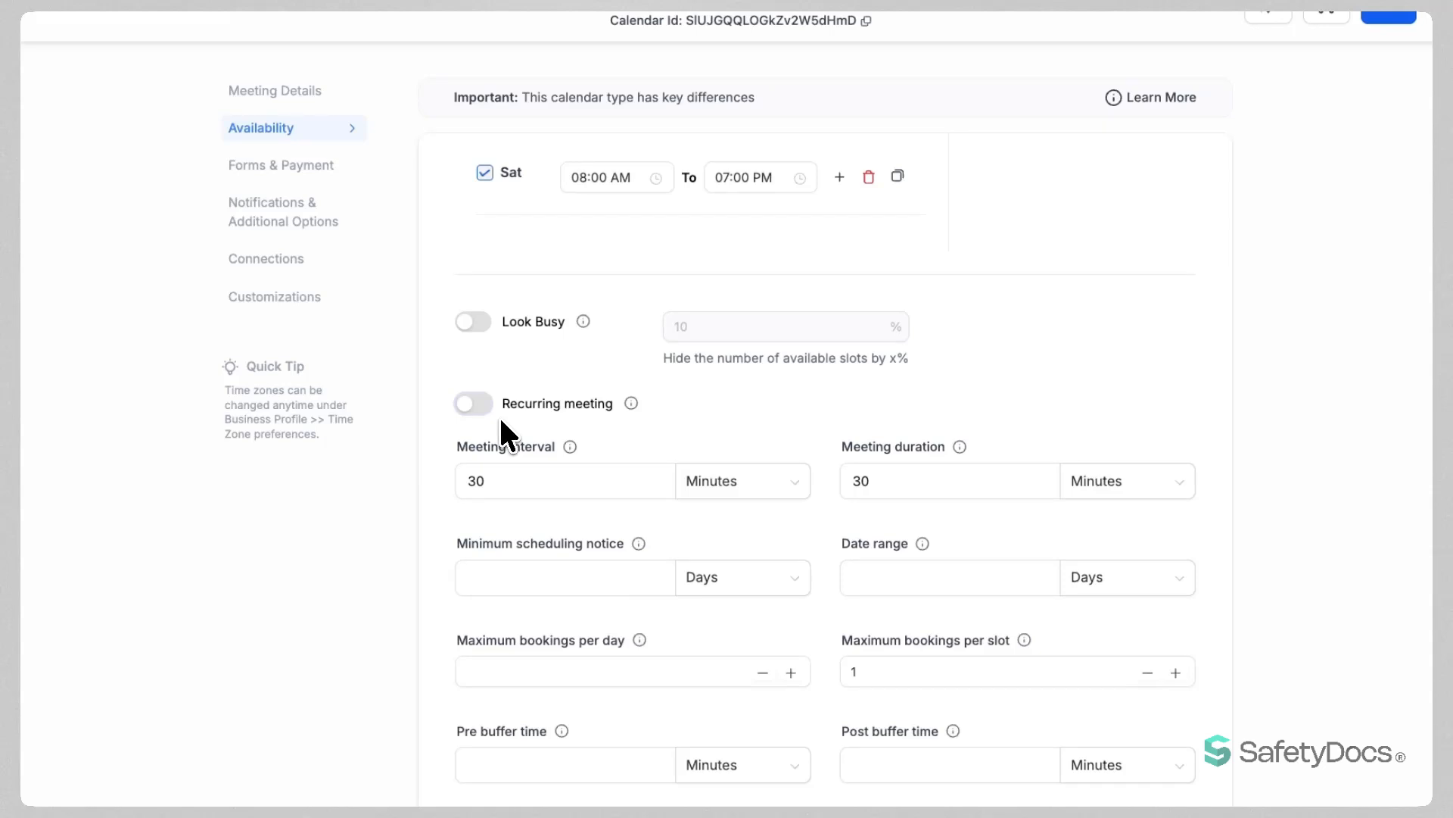
drag(499, 482, 459, 488)
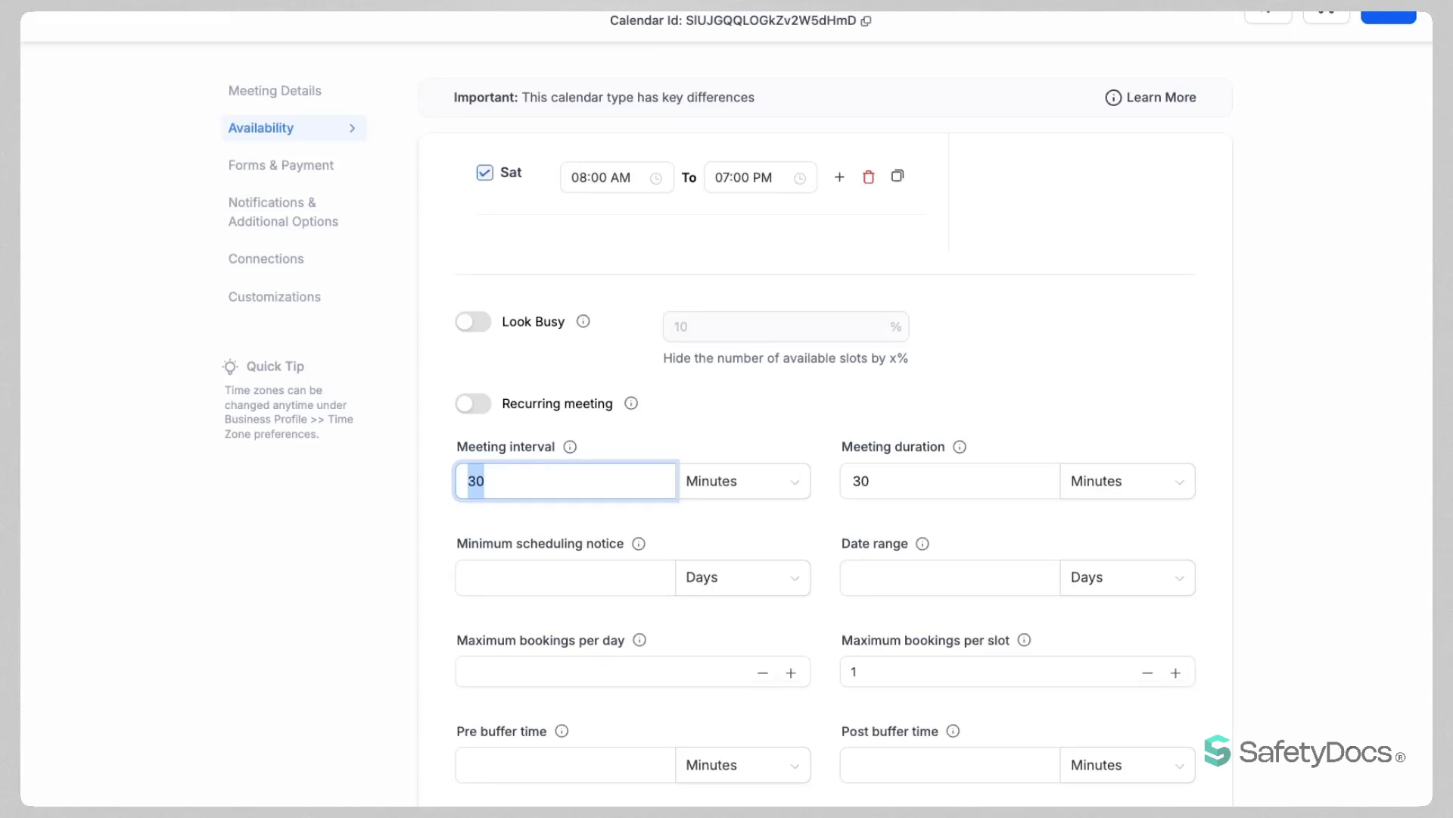
click(761, 484)
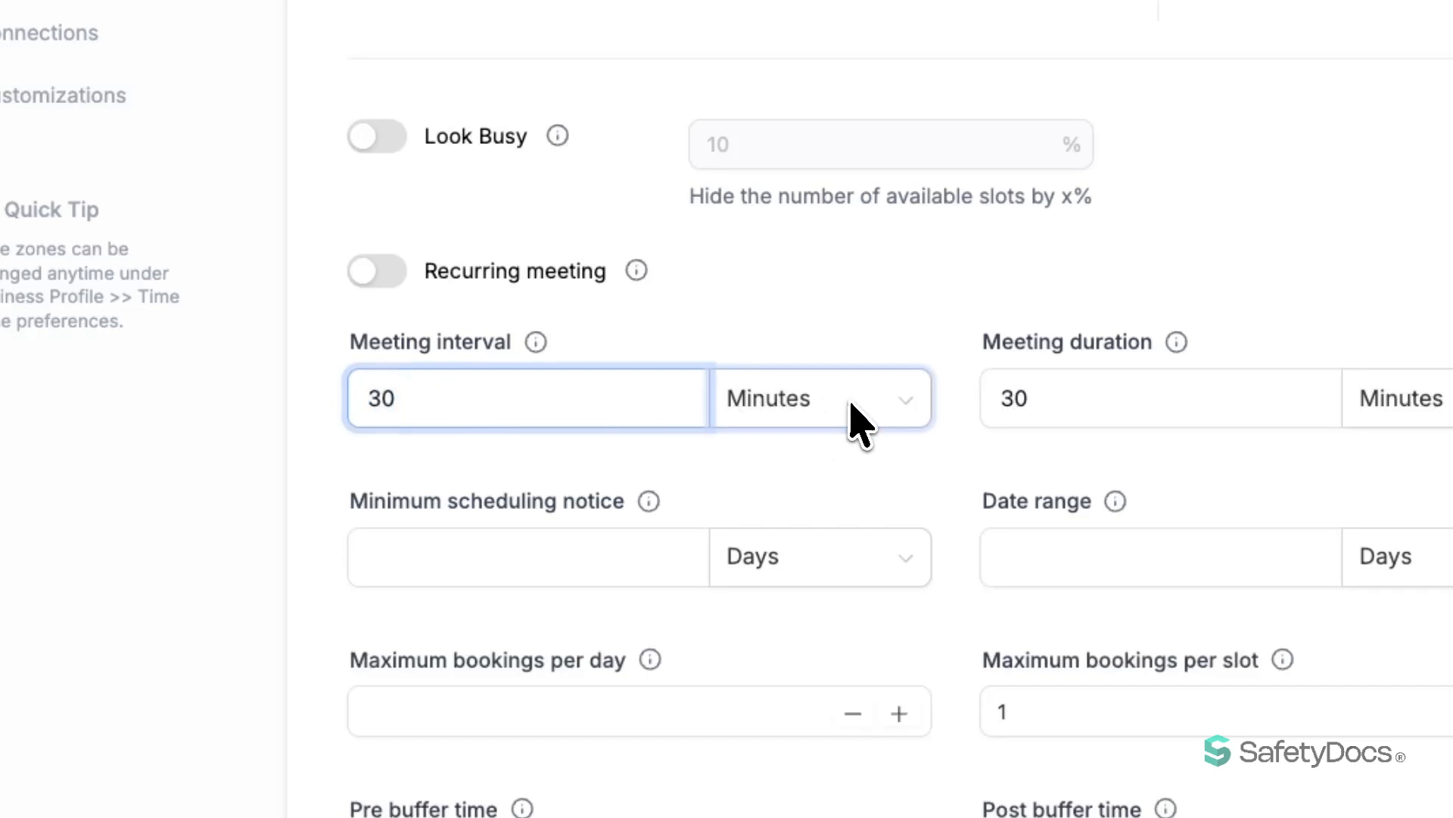
click(852, 405)
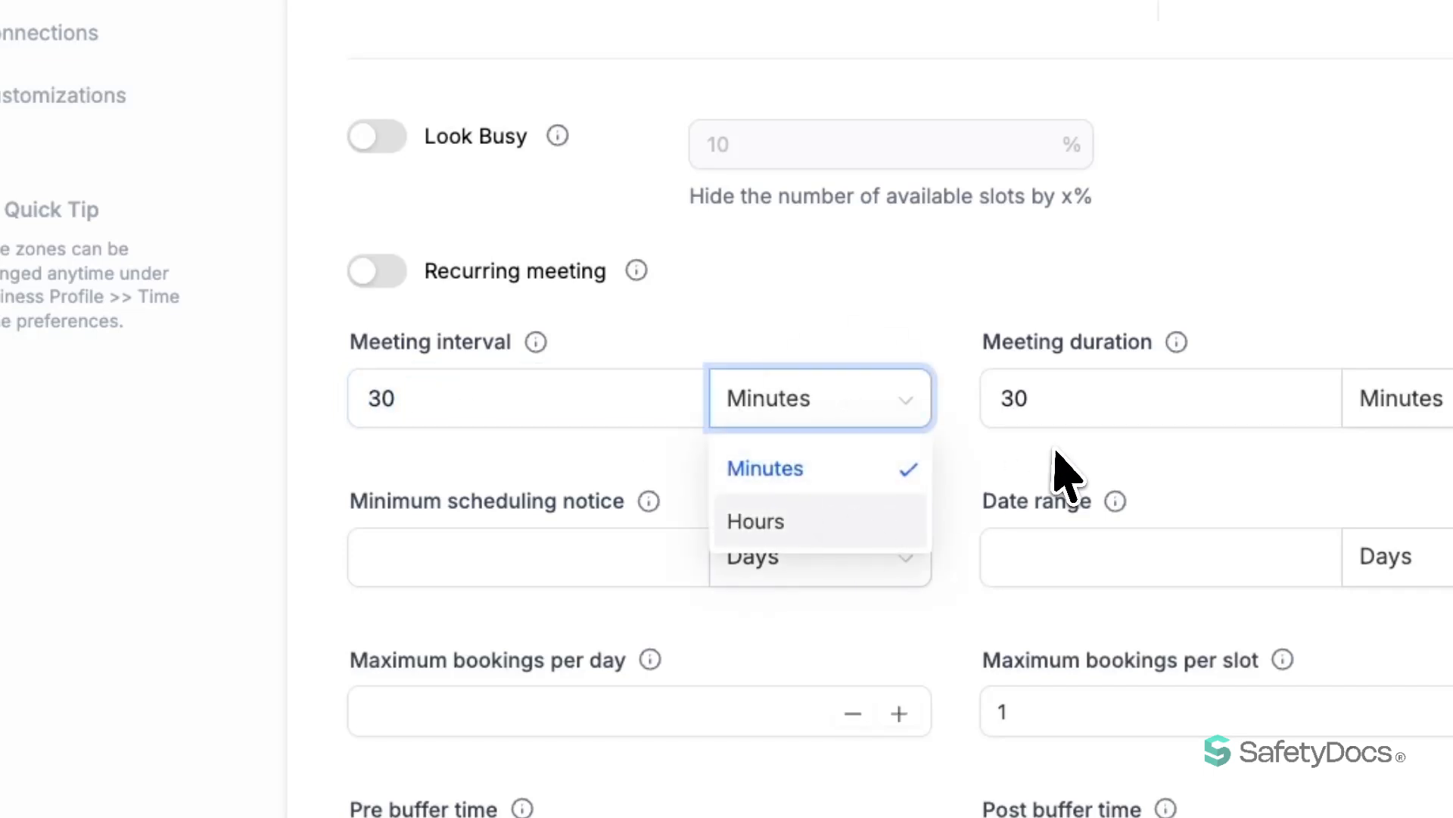
click(1162, 405)
drag(1162, 406, 984, 414)
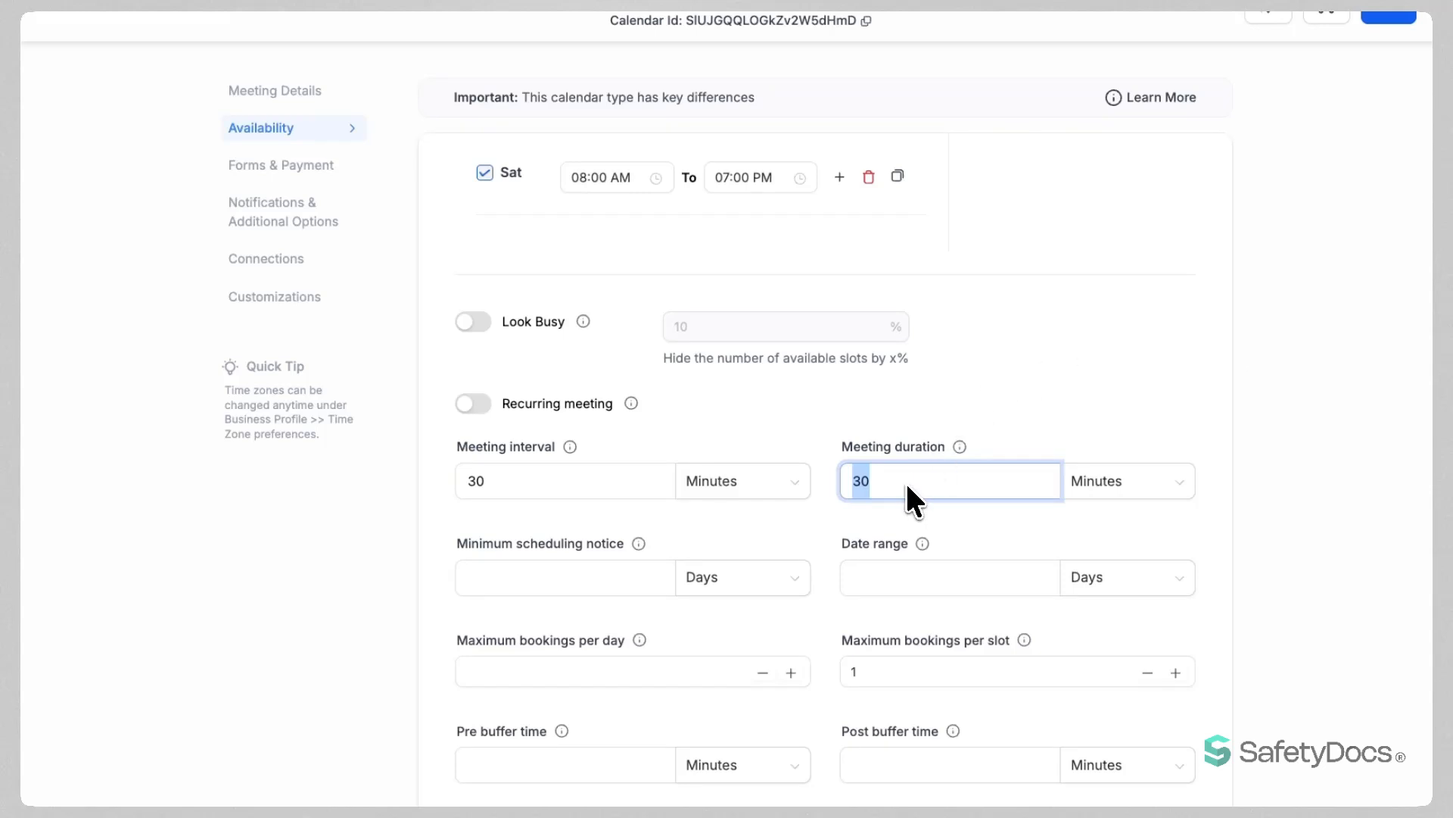
click(492, 581)
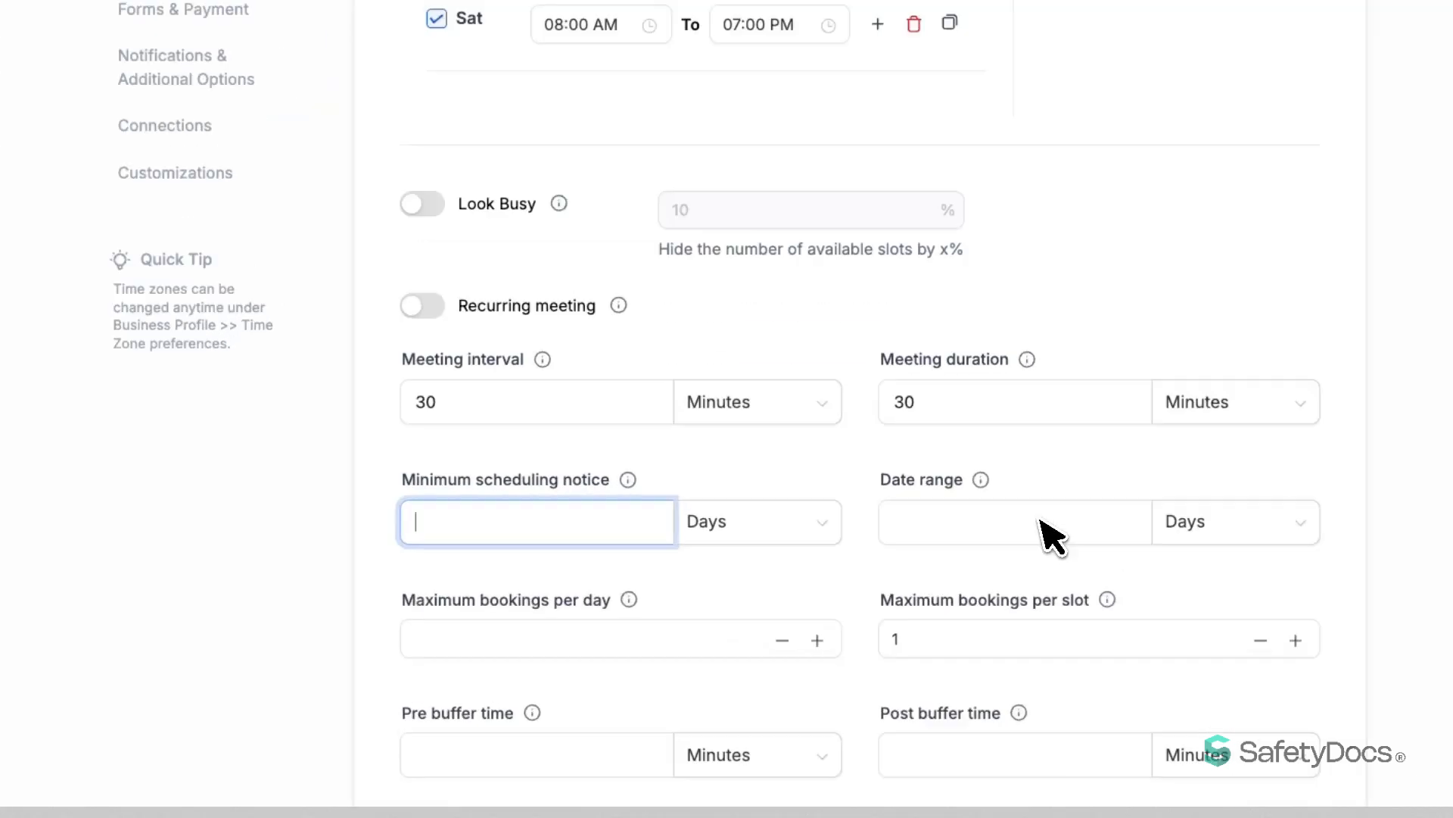
Set the minimum scheduling notice to 1 week.
click(780, 530)
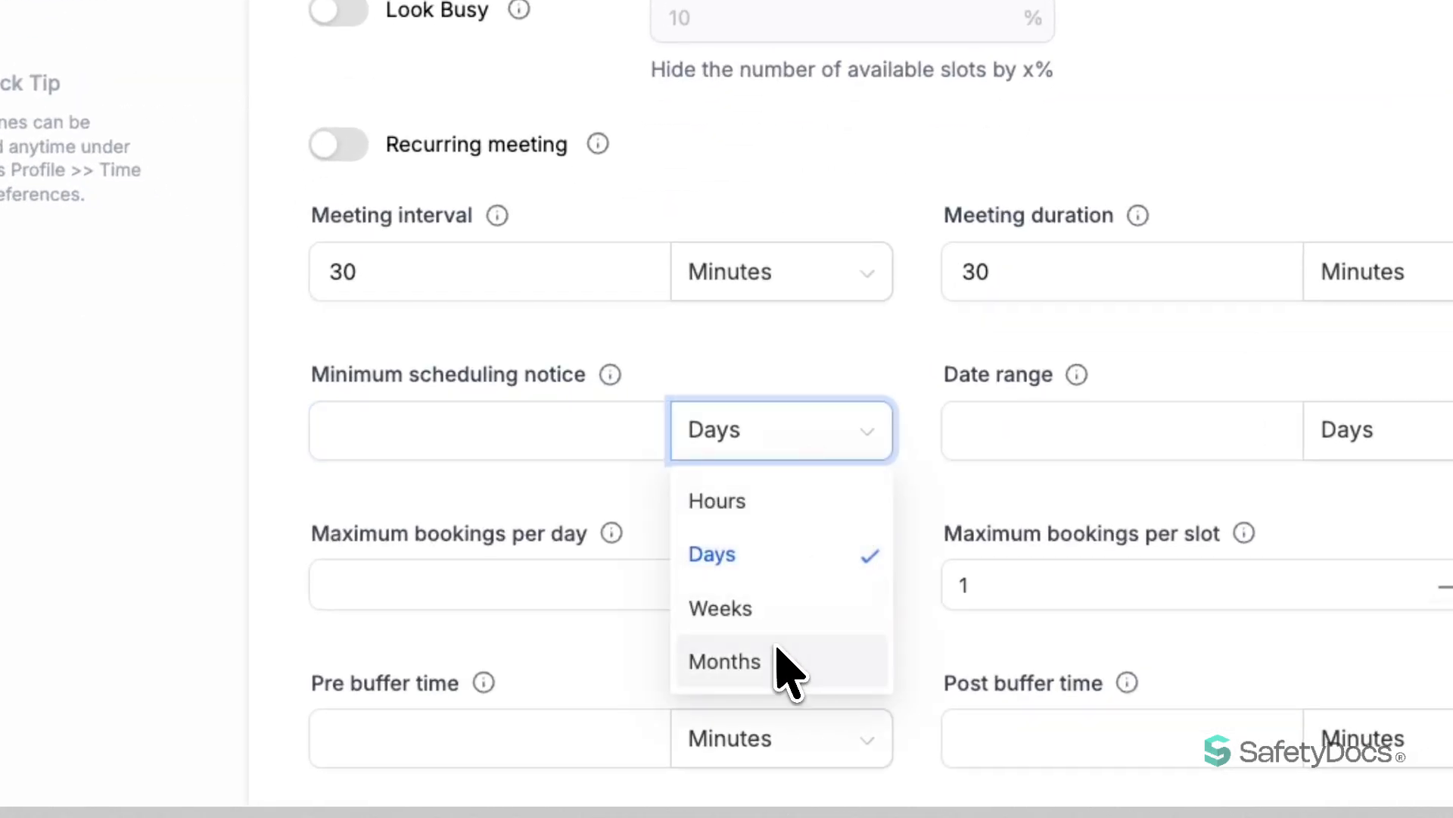
click(743, 597)
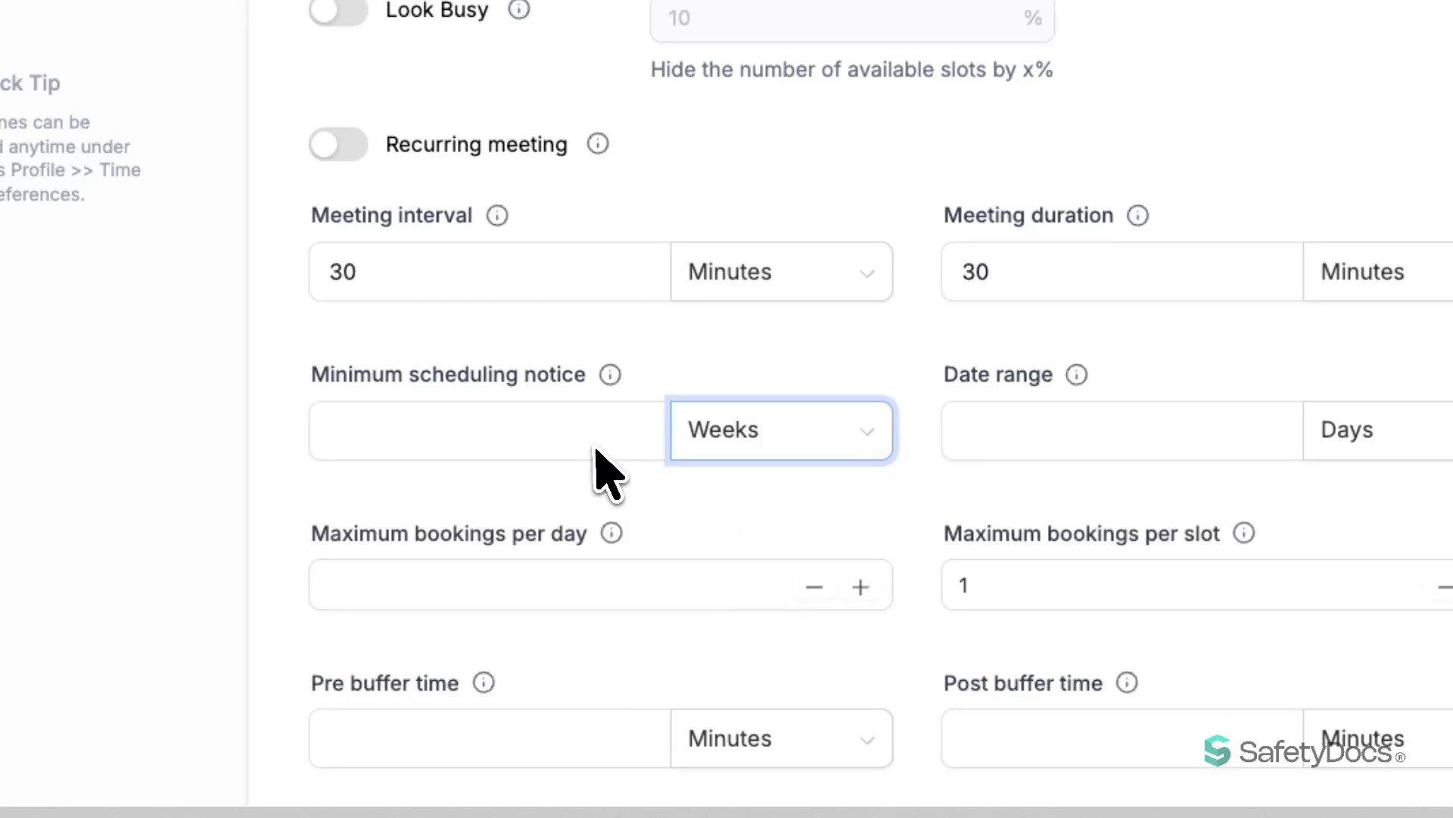
click(494, 421)
text(1)
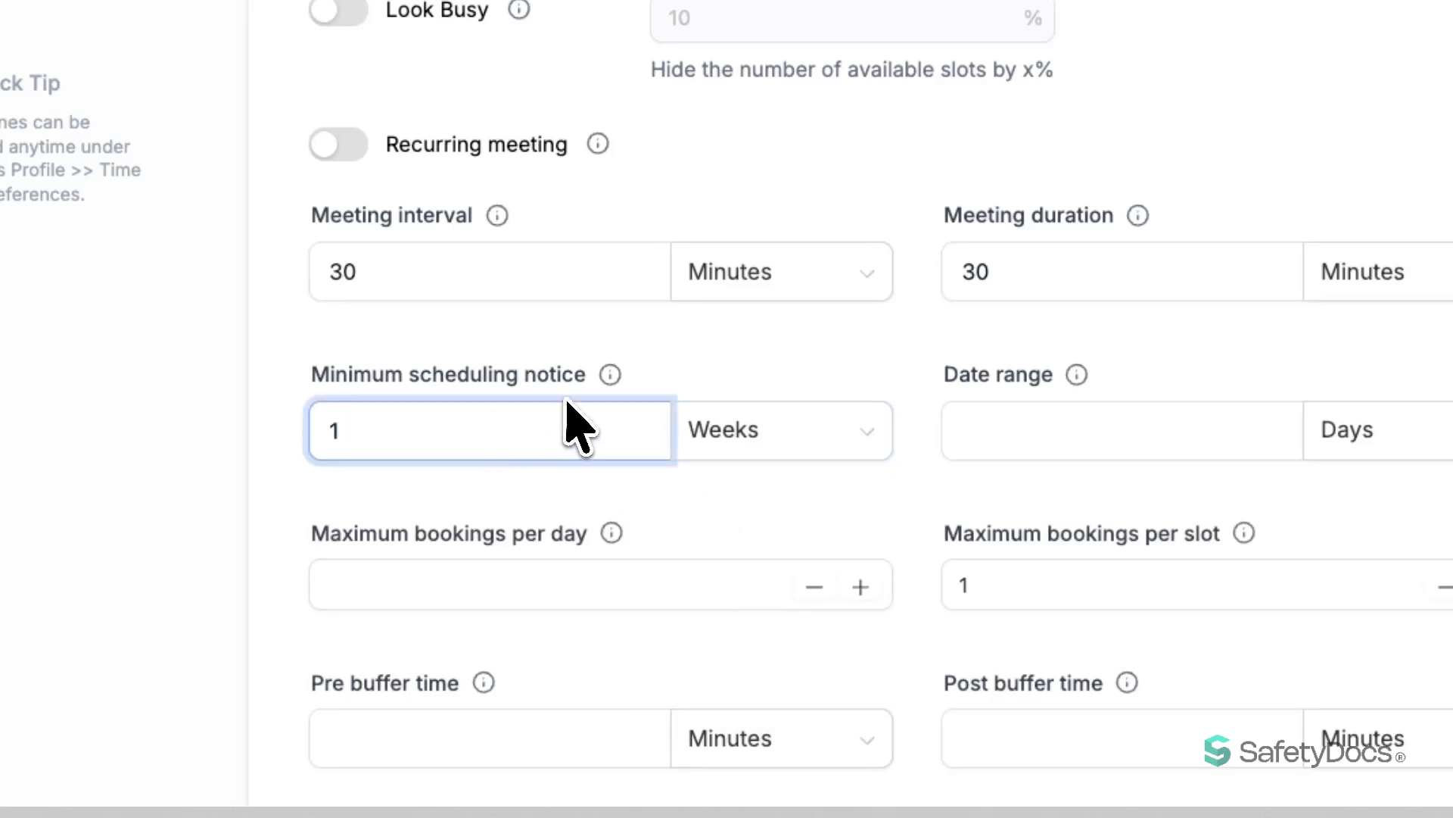
click(666, 373)
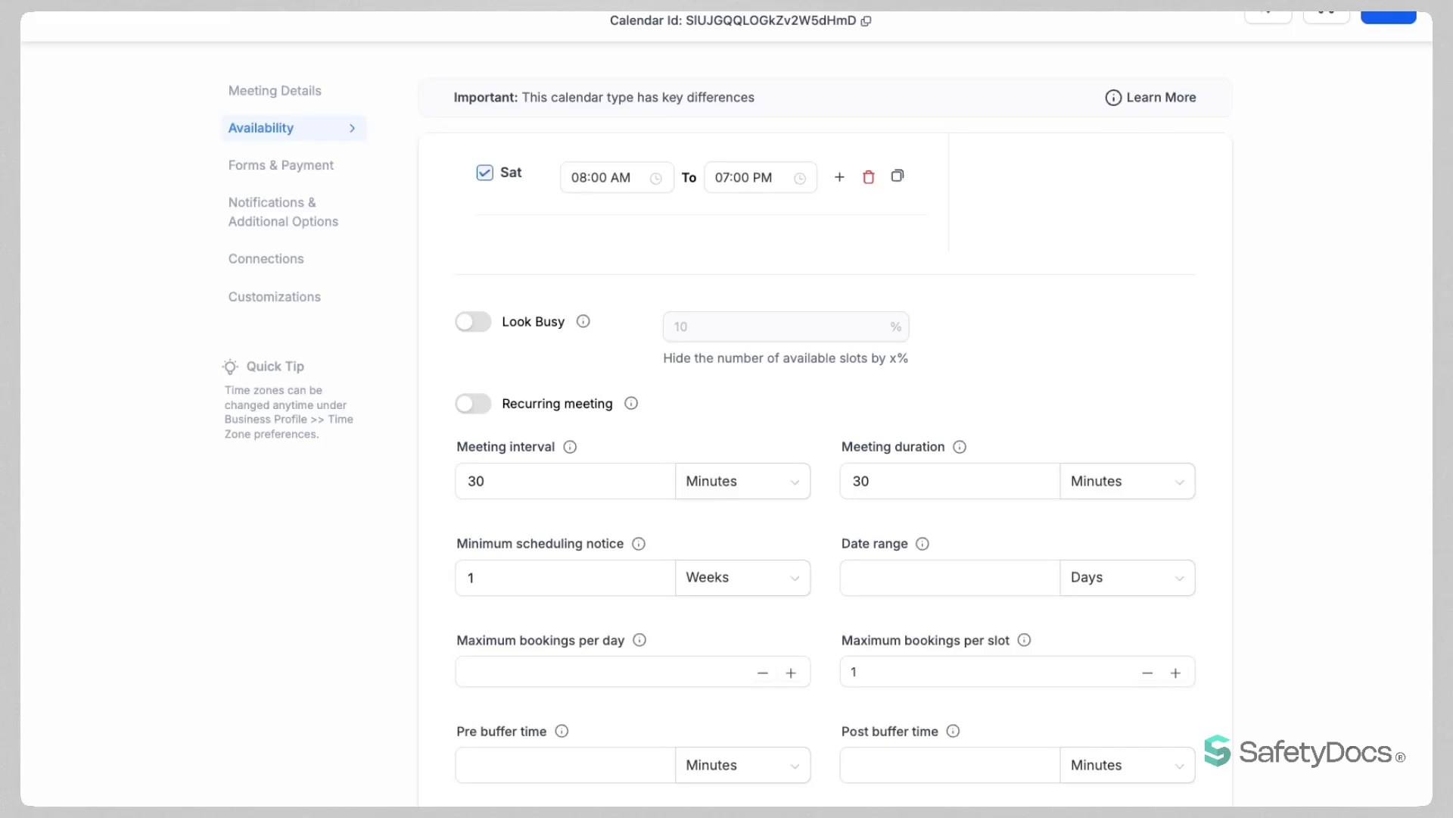
Set the booking date range to 2 weeks.
click(898, 572)
click(1098, 578)
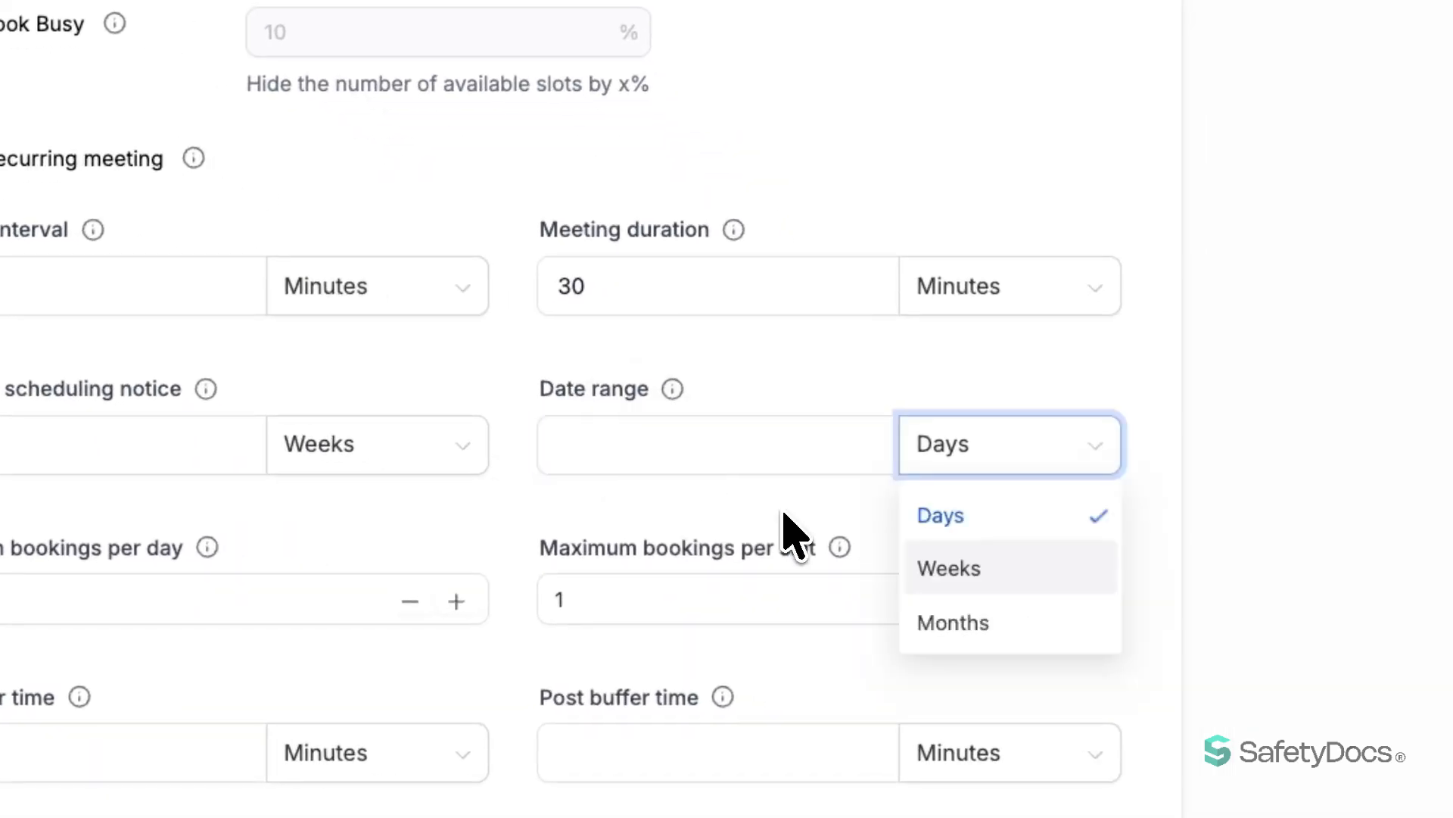
click(1090, 652)
click(649, 448)
text(2)
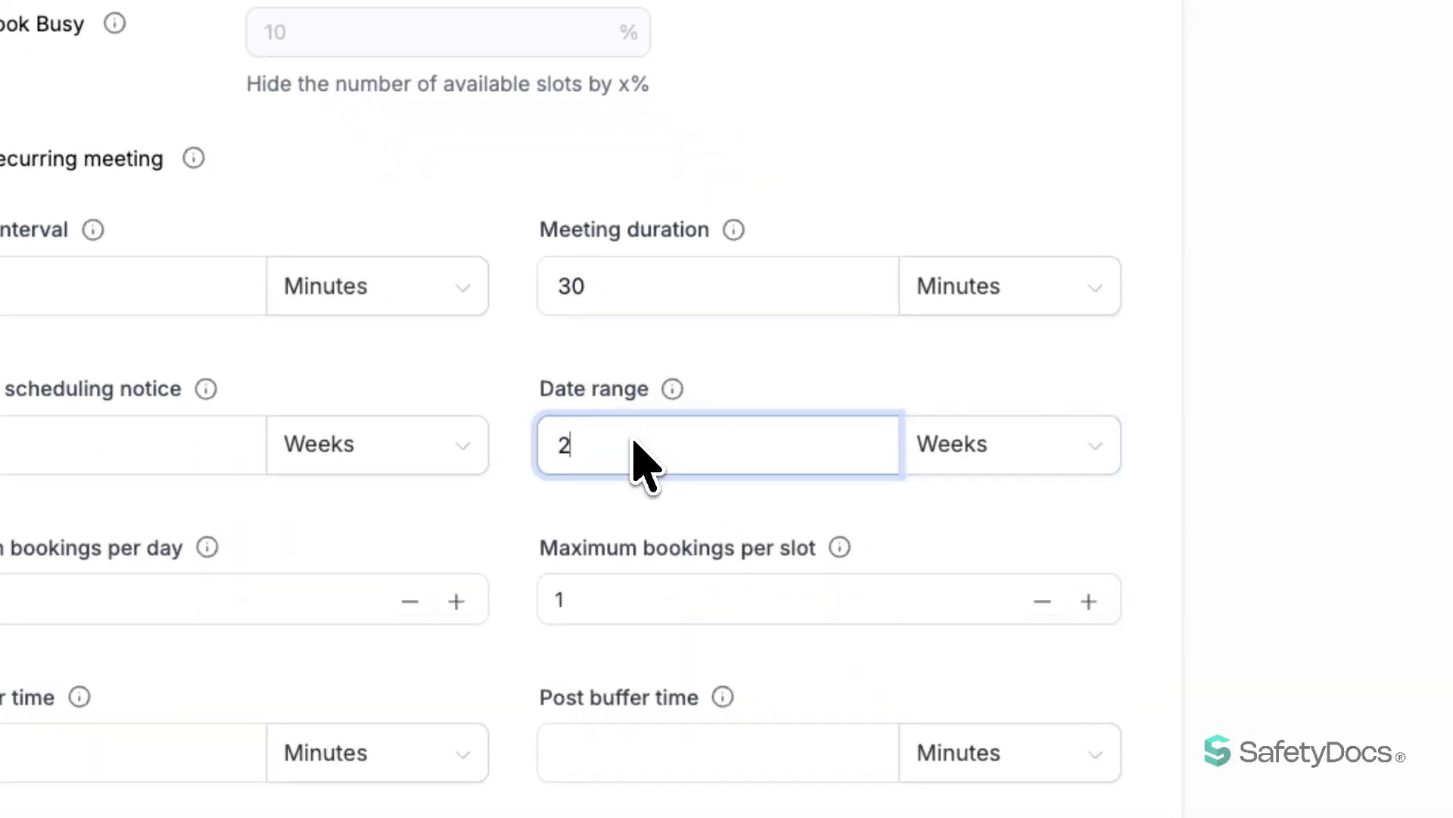
click(717, 379)
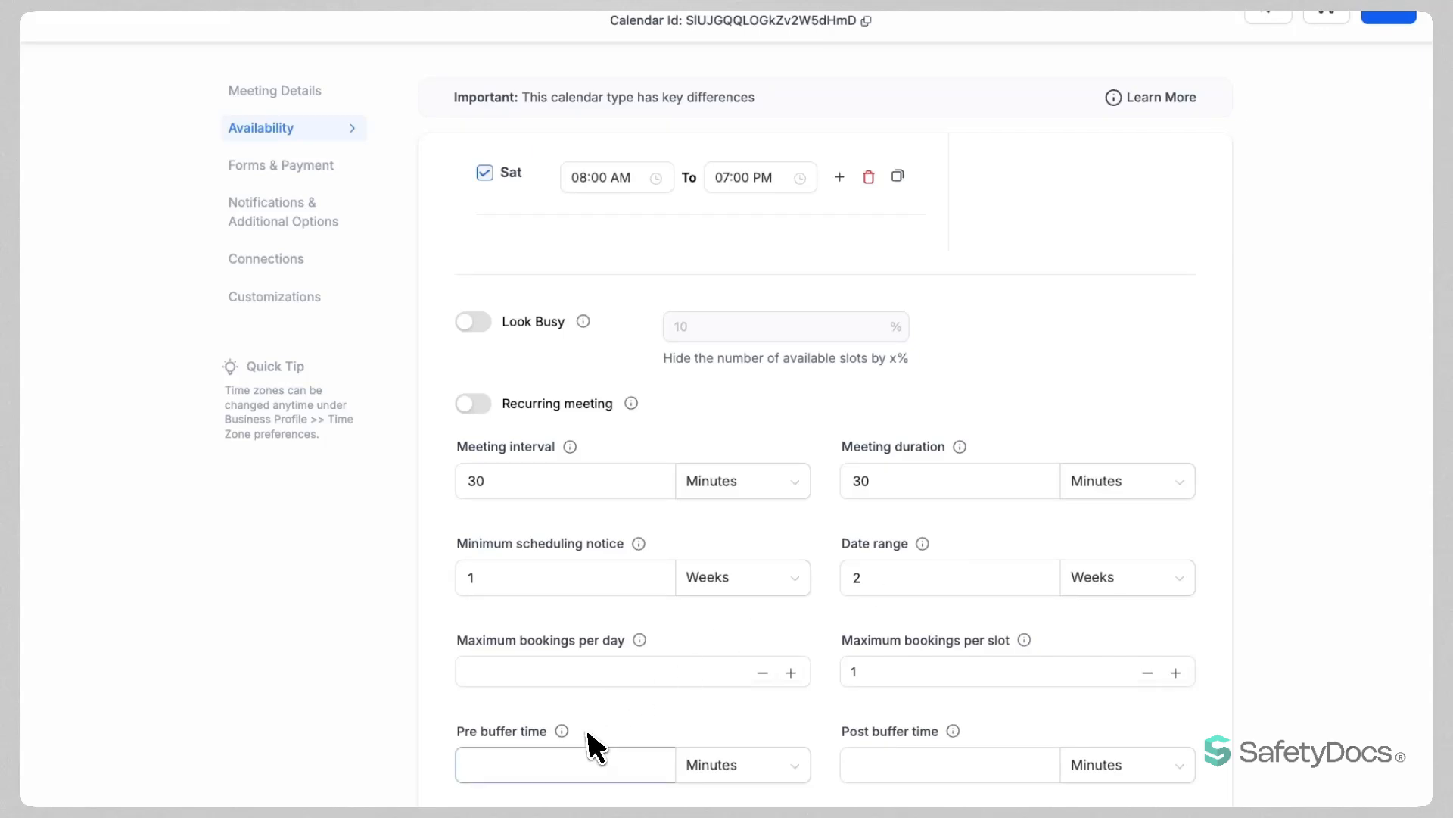
Enter 3 maximum bookings per day, 5 per slot, and a 10-minute pre buffer time.
click(575, 681)
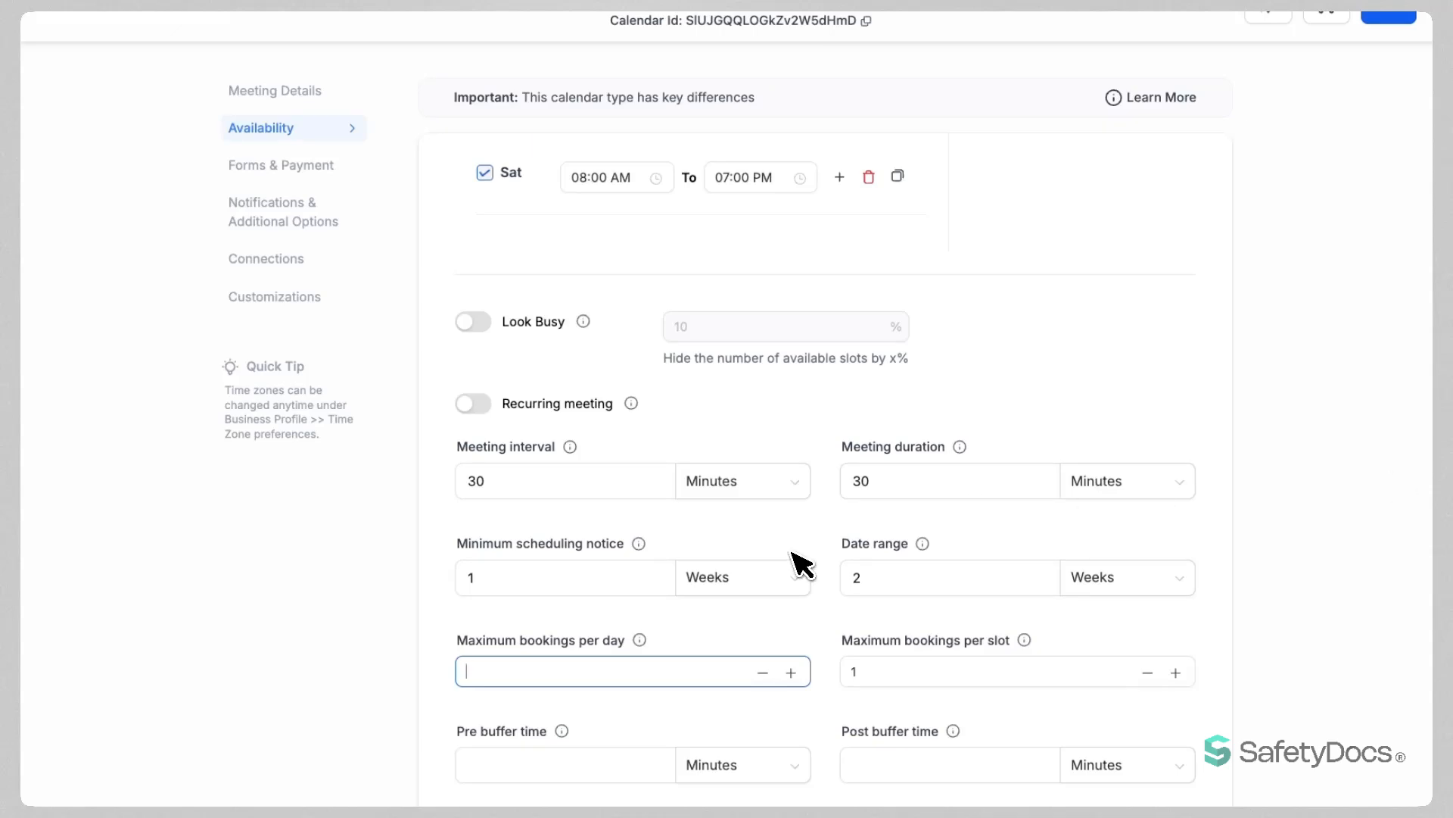
text(3)
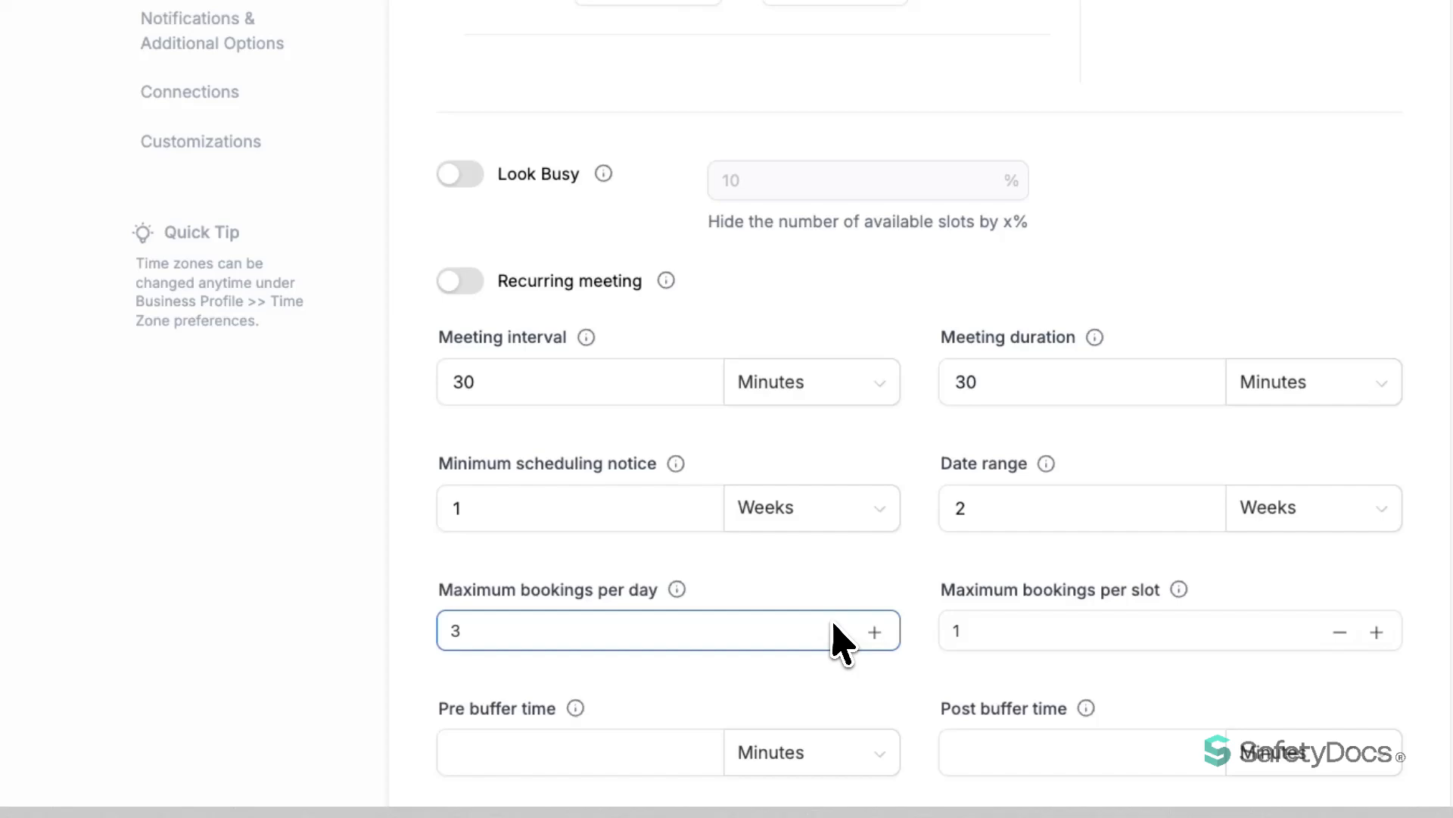
double_click(954, 638)
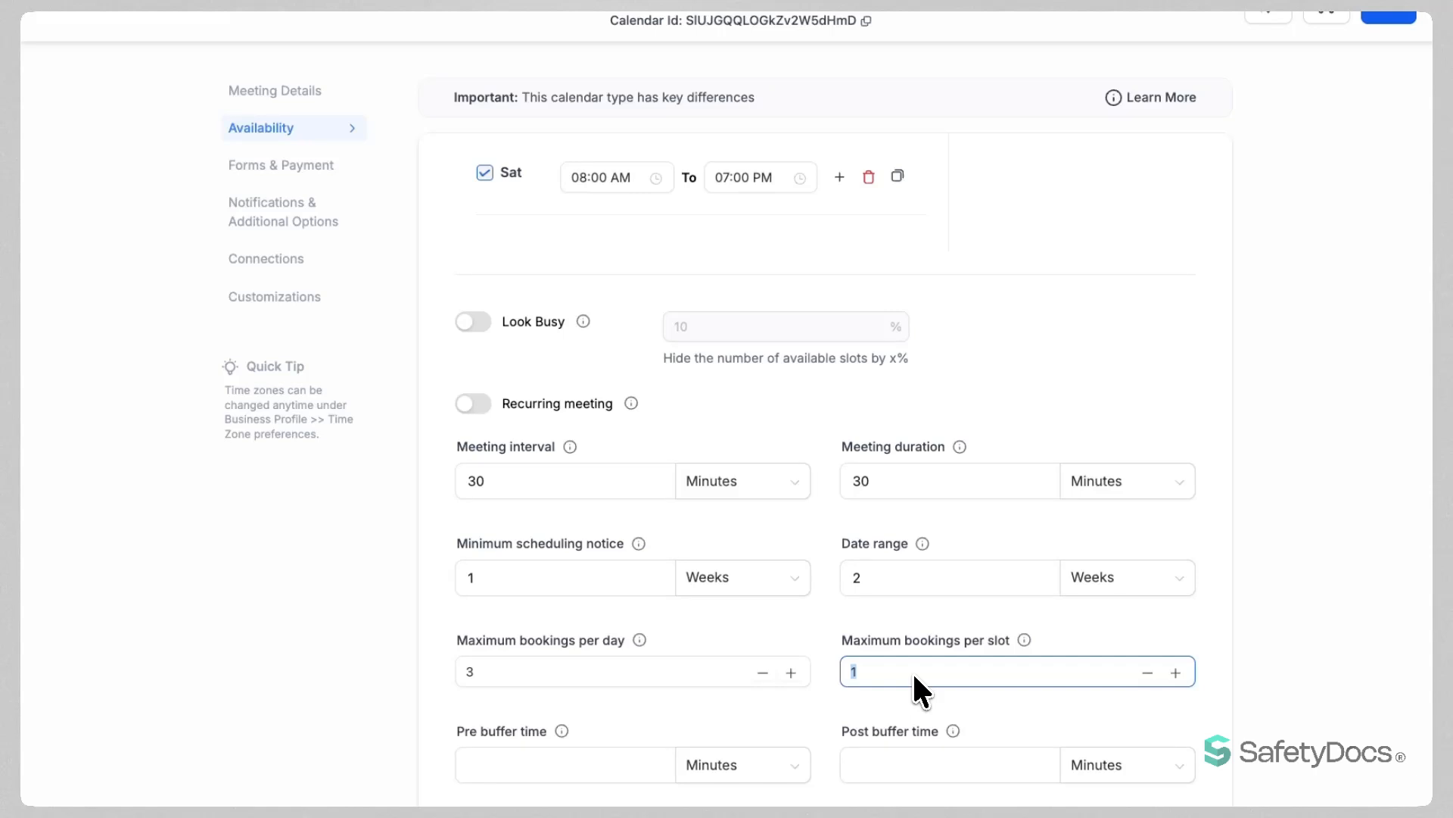
text(5)
click(591, 773)
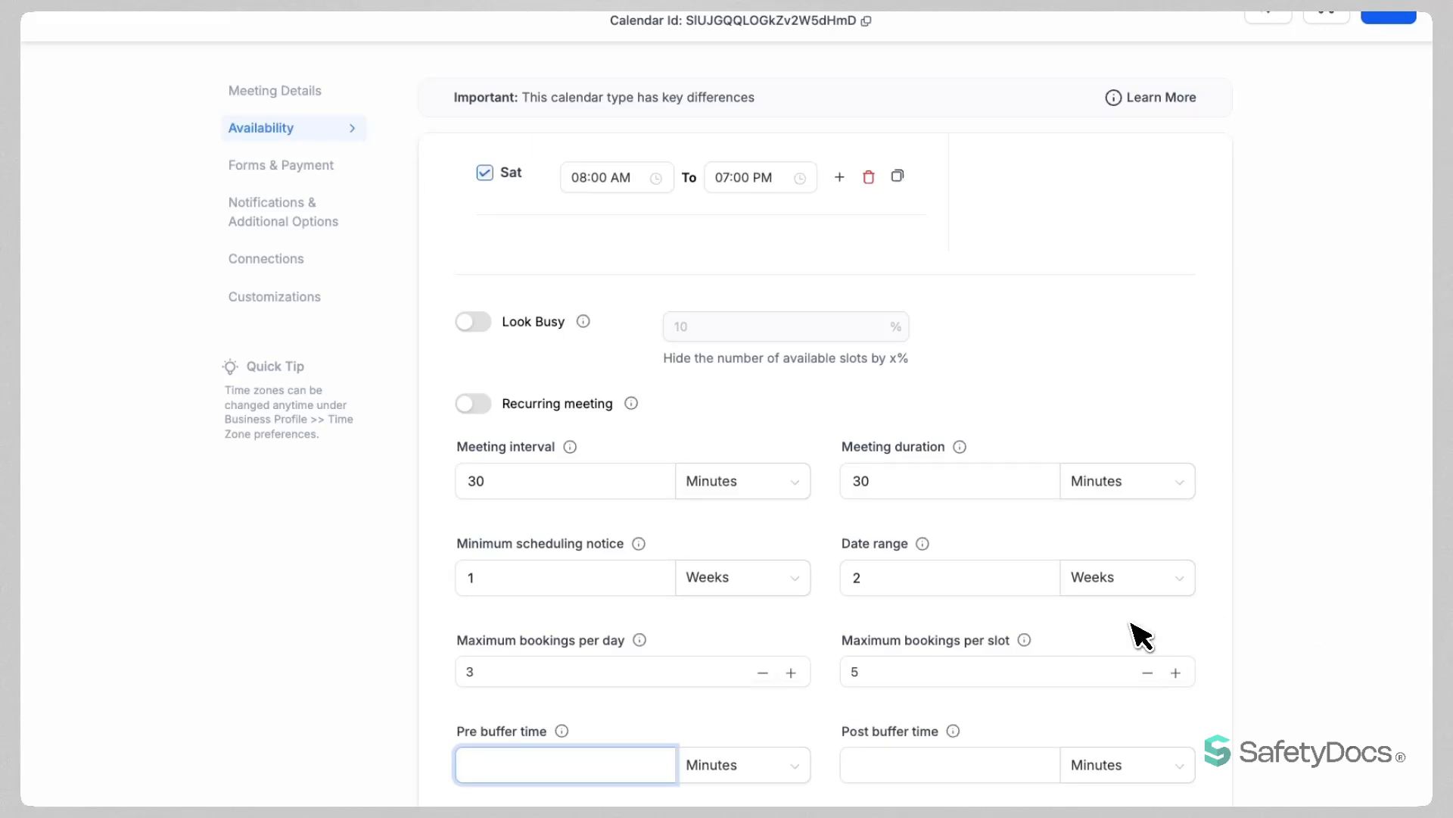
text(10)
key(Tab)
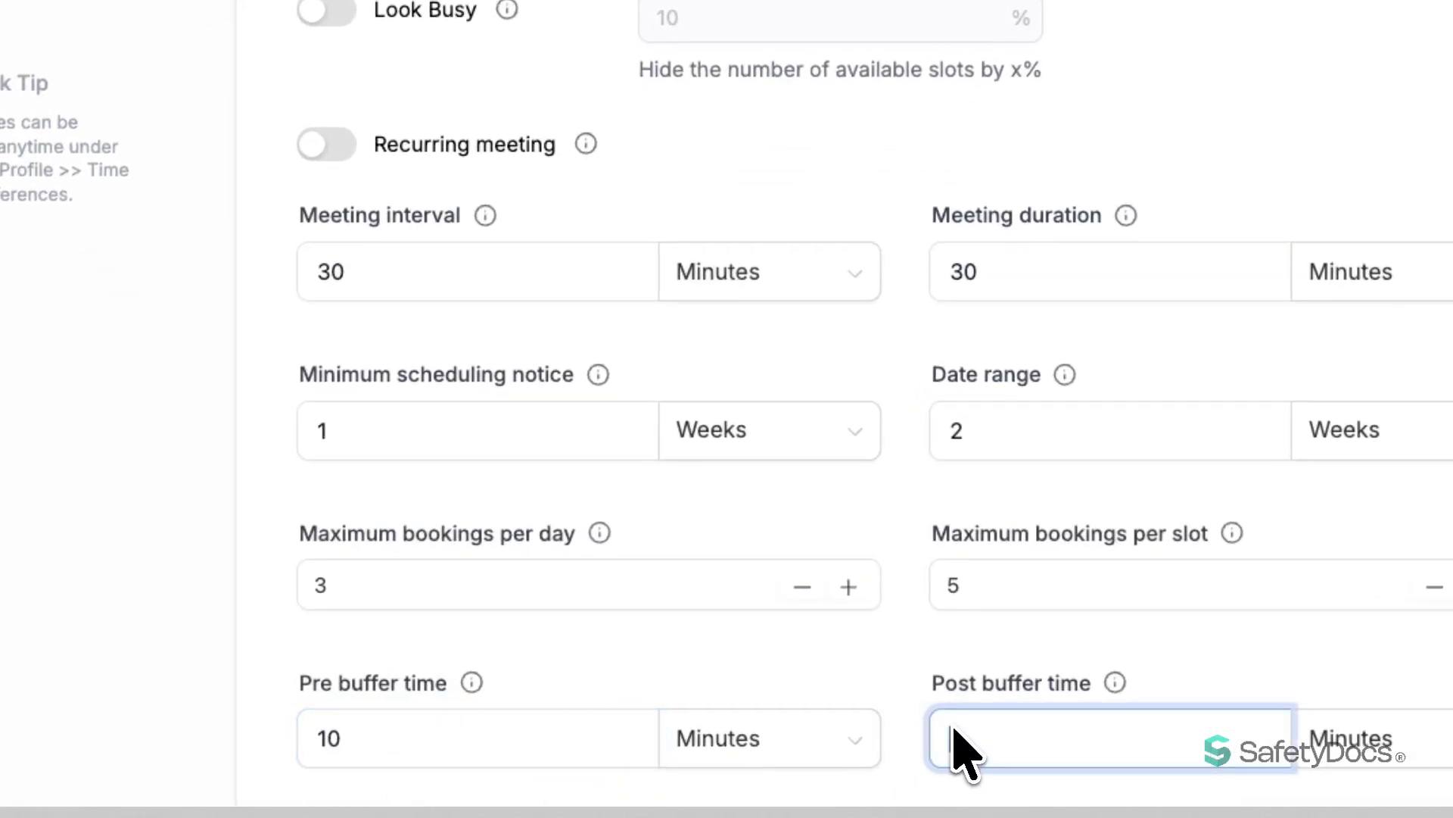